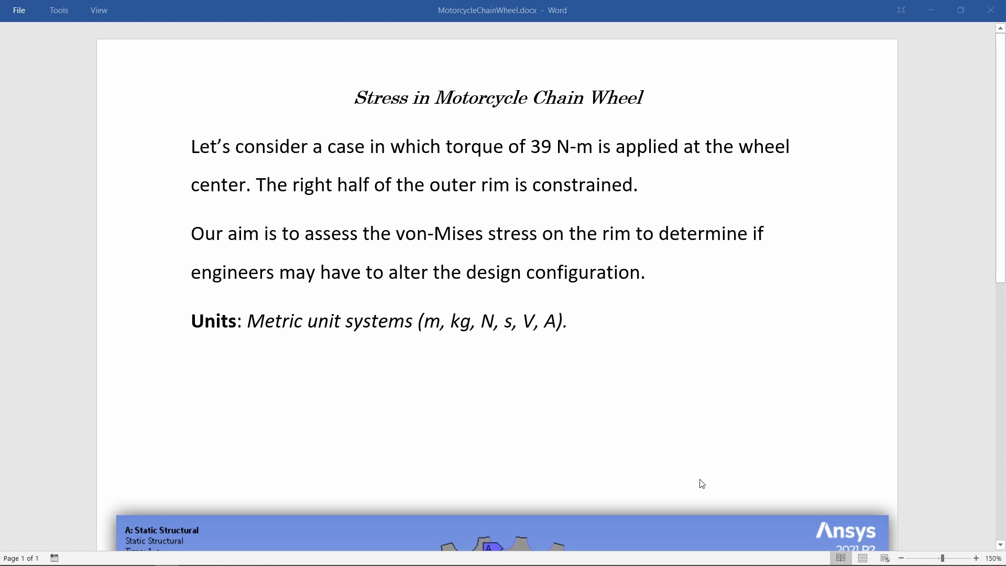
- Read the motorcycle chain wheel problem statement and examine the figure showing its fixed support and moment
{"action": "scroll", "coordinate": [691, 471], "scroll_direction": "down", "scroll_amount": 3}
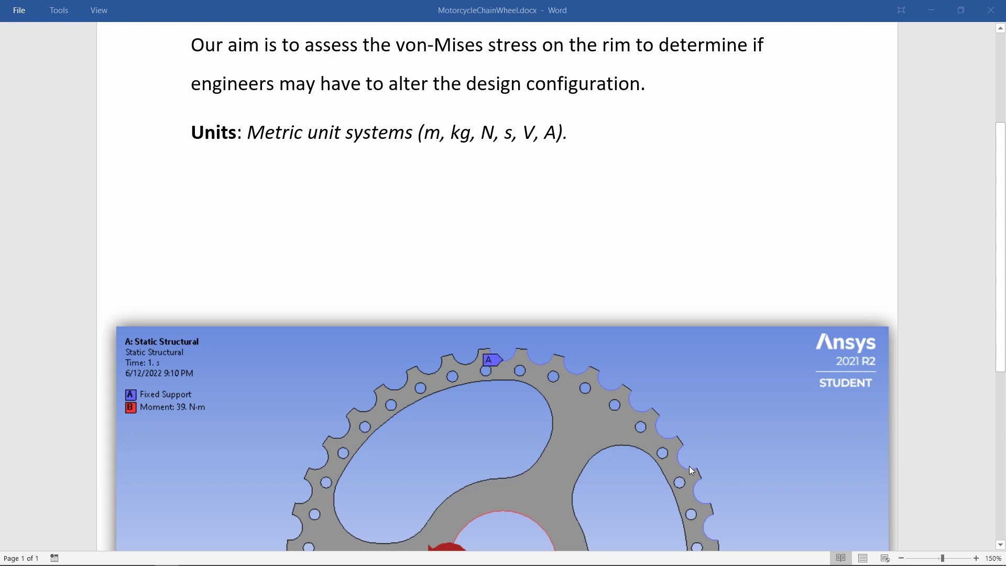
{"action": "scroll", "coordinate": [690, 466], "scroll_direction": "down", "scroll_amount": 3}
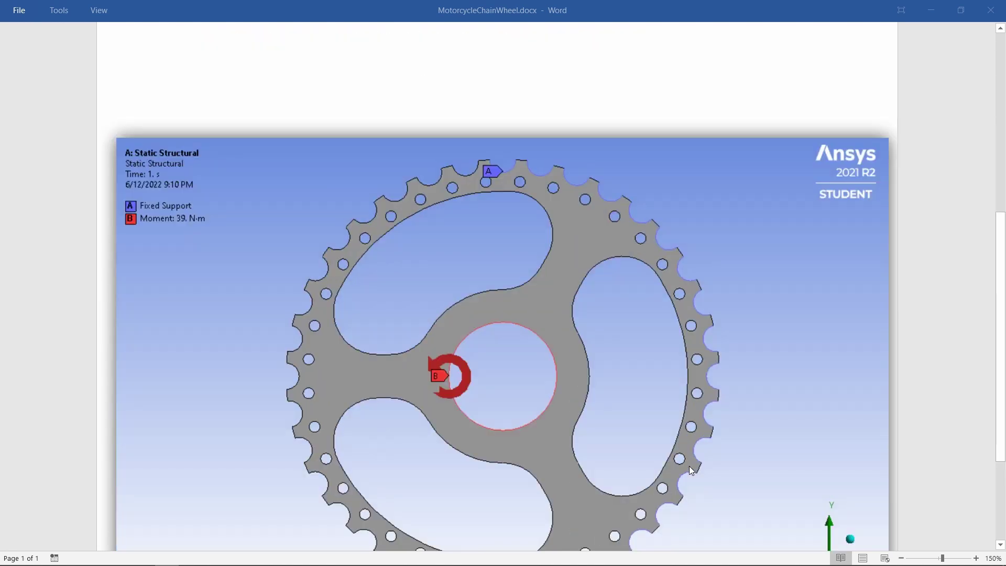
{"action": "scroll", "coordinate": [689, 466], "scroll_direction": "down", "scroll_amount": 2}
{"action": "scroll", "coordinate": [689, 466], "scroll_direction": "up", "scroll_amount": 1}
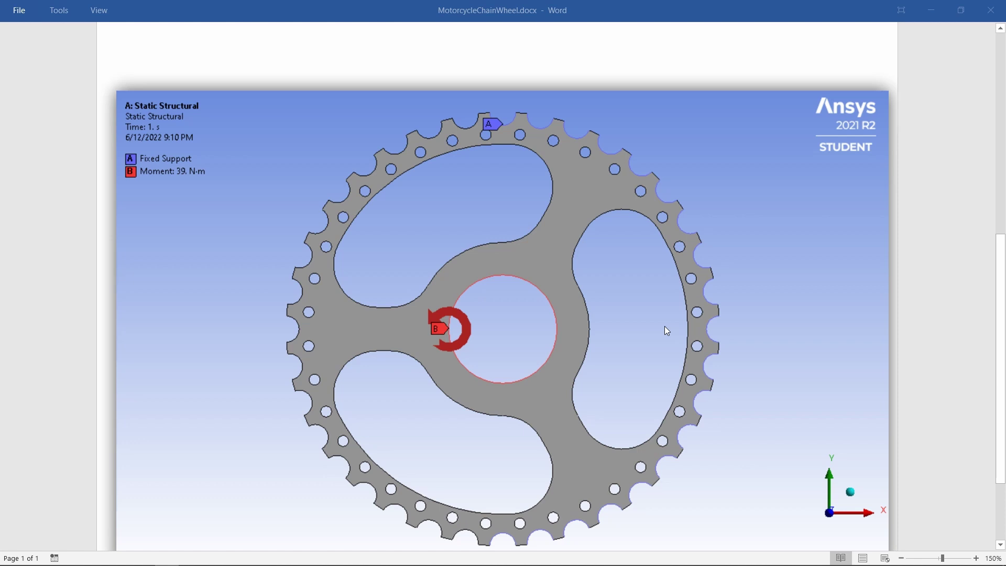
{"action": "scroll", "coordinate": [666, 331], "scroll_direction": "up", "scroll_amount": 6}
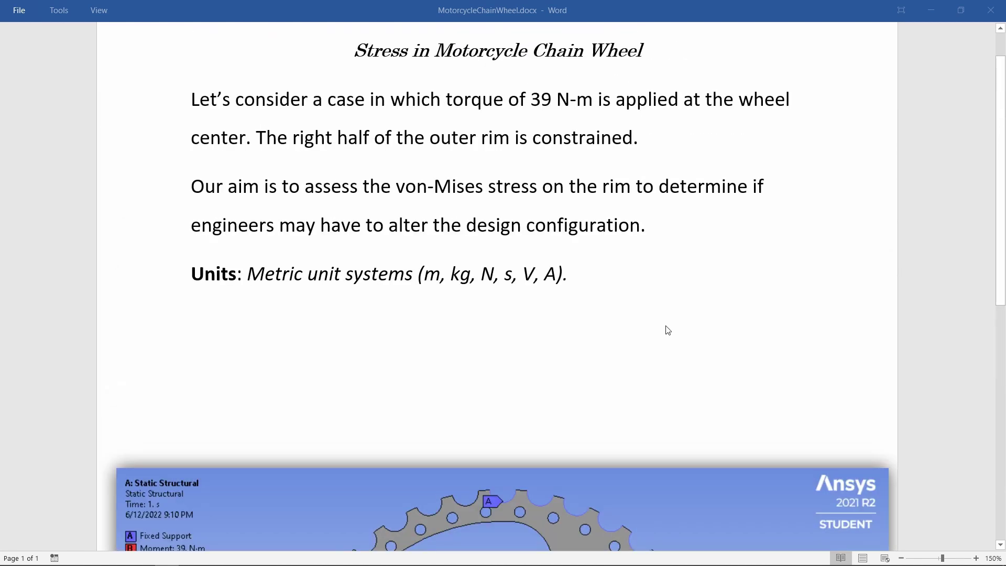
{"action": "scroll", "coordinate": [667, 331], "scroll_direction": "up", "scroll_amount": 1}
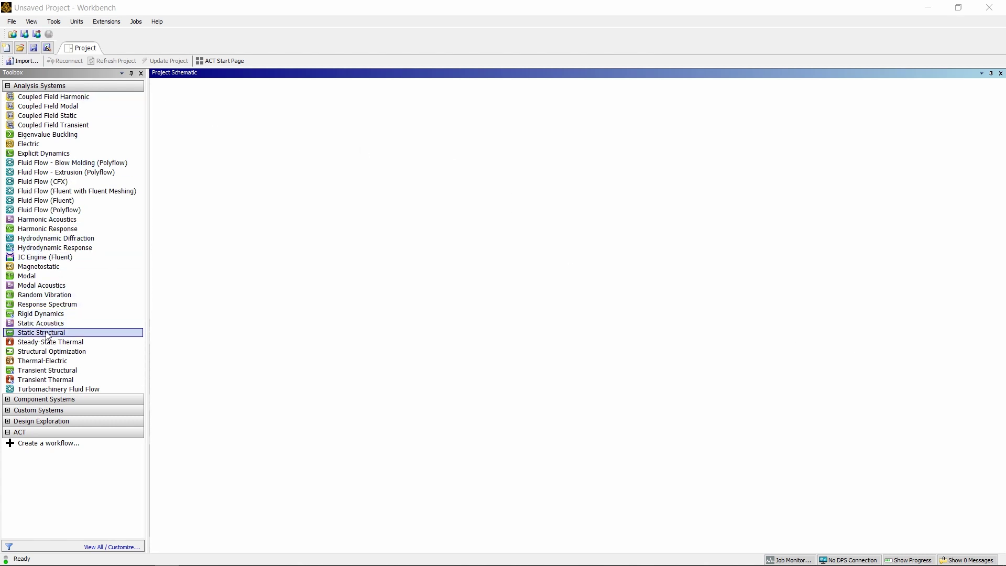
- Add a Static Structural system to the Workbench project schematic and review the Structural Steel properties in its engineering data
{"action": "left_click_drag", "start_coordinate": [46, 334], "coordinate": [213, 140]}
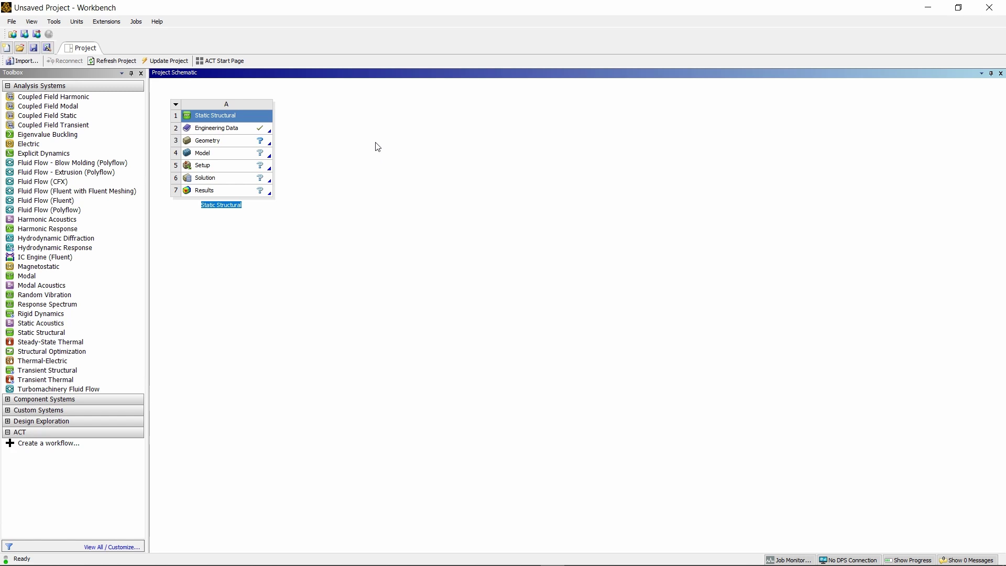
{"action": "double_click", "coordinate": [232, 129]}
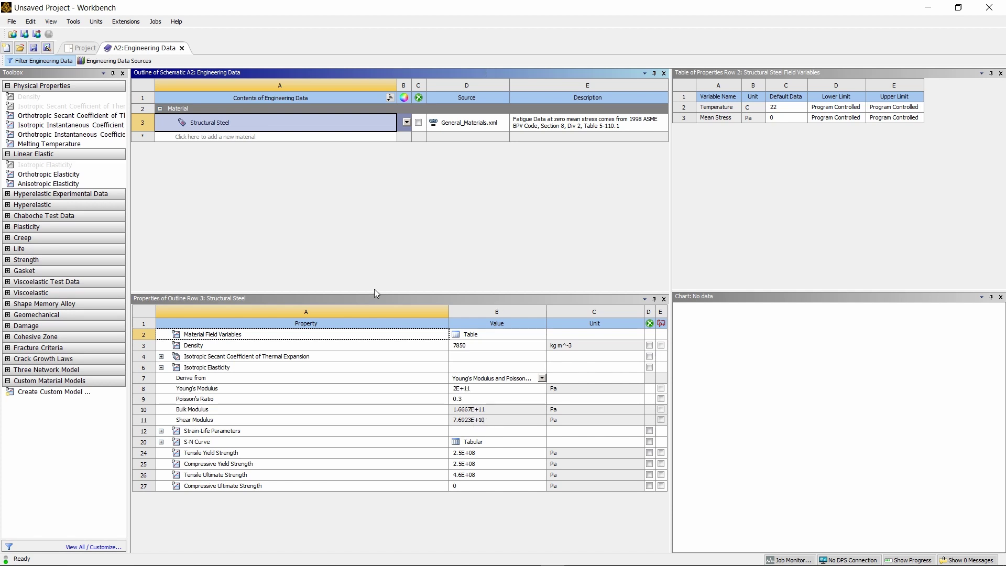
{"action": "left_click", "coordinate": [181, 48]}
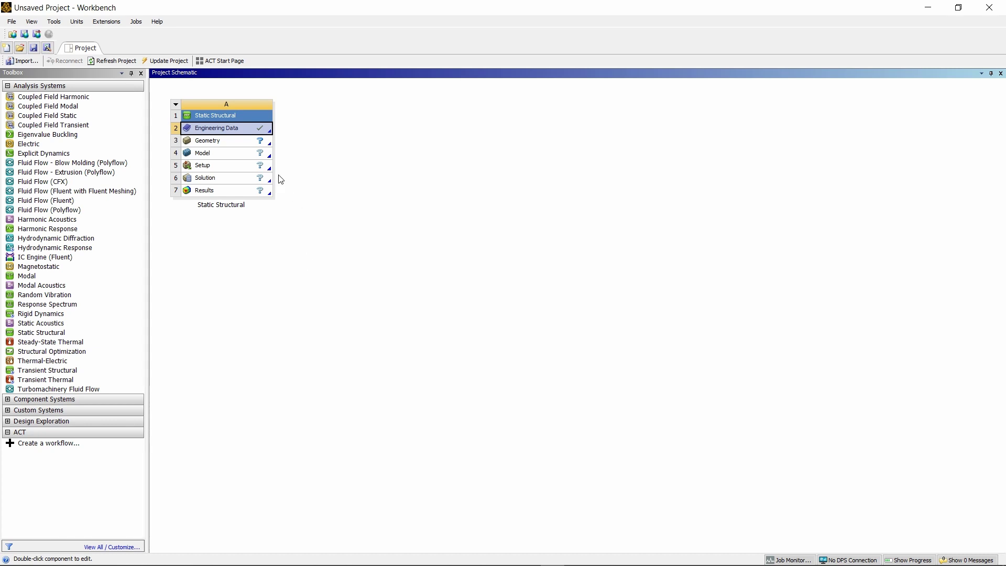
- Set the analysis type of the Static Structural system's geometry to 2D
{"action": "right_click", "coordinate": [229, 147]}
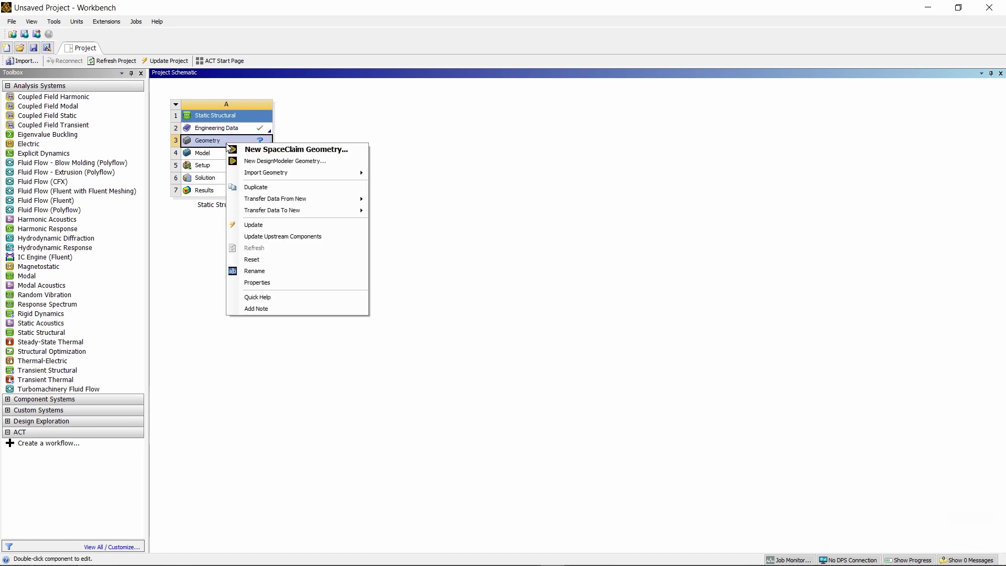
{"action": "left_click", "coordinate": [256, 283]}
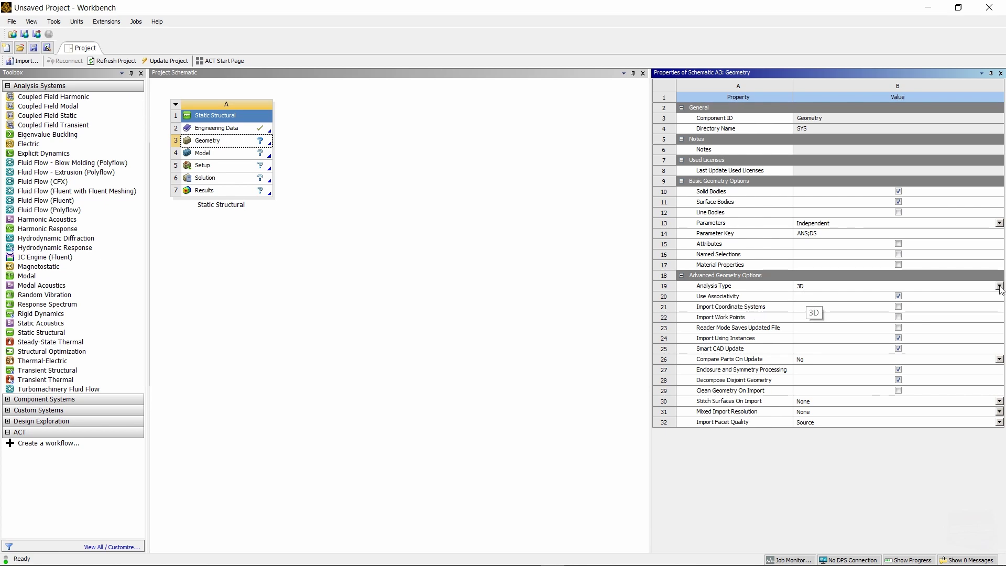
{"action": "left_click", "coordinate": [804, 288]}
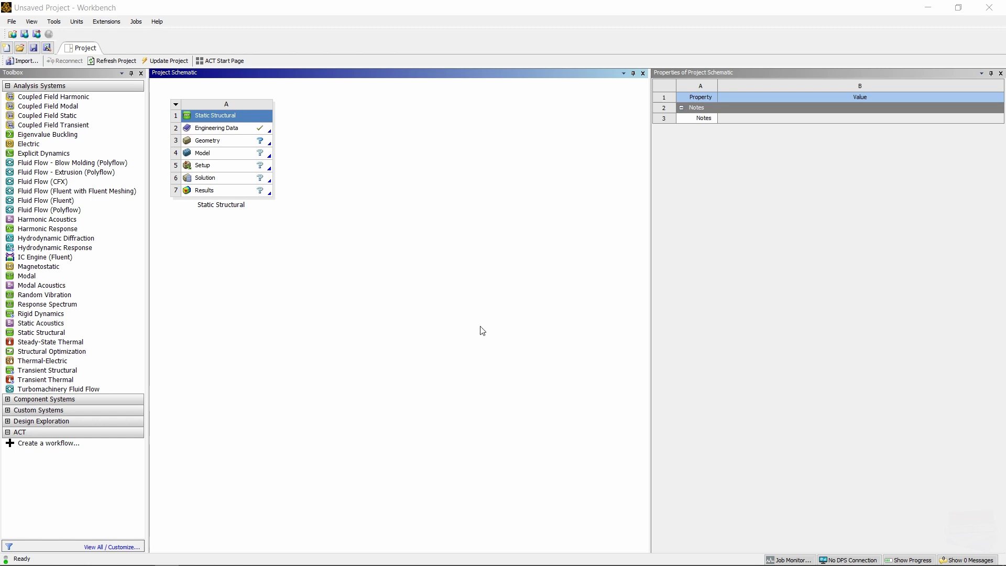
- Import the geometry file MotorcycleChainWheel.agdb into the Static Structural system
{"action": "left_click", "coordinate": [212, 144]}
{"action": "right_click", "coordinate": [211, 141]}
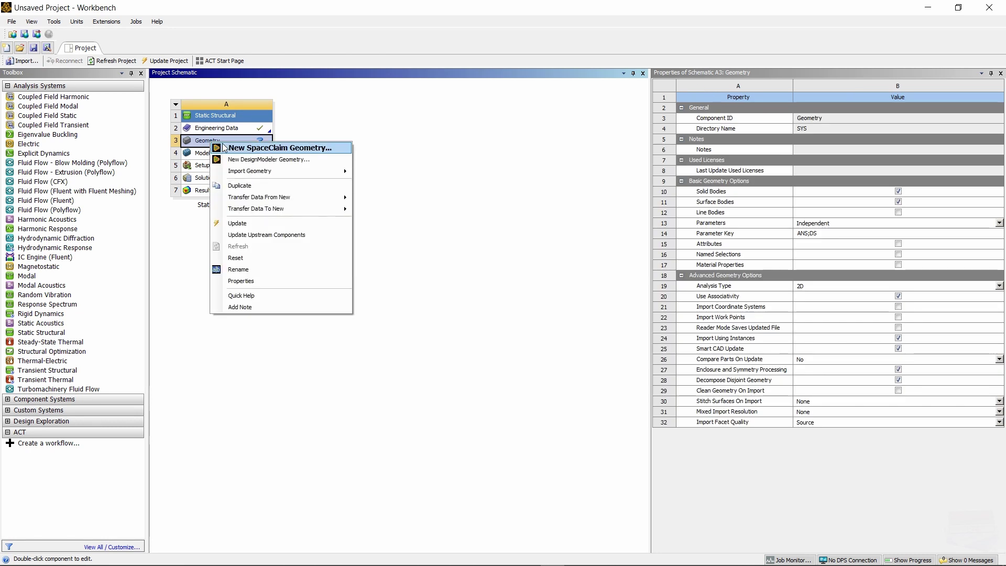
{"action": "mouse_move", "coordinate": [272, 169]}
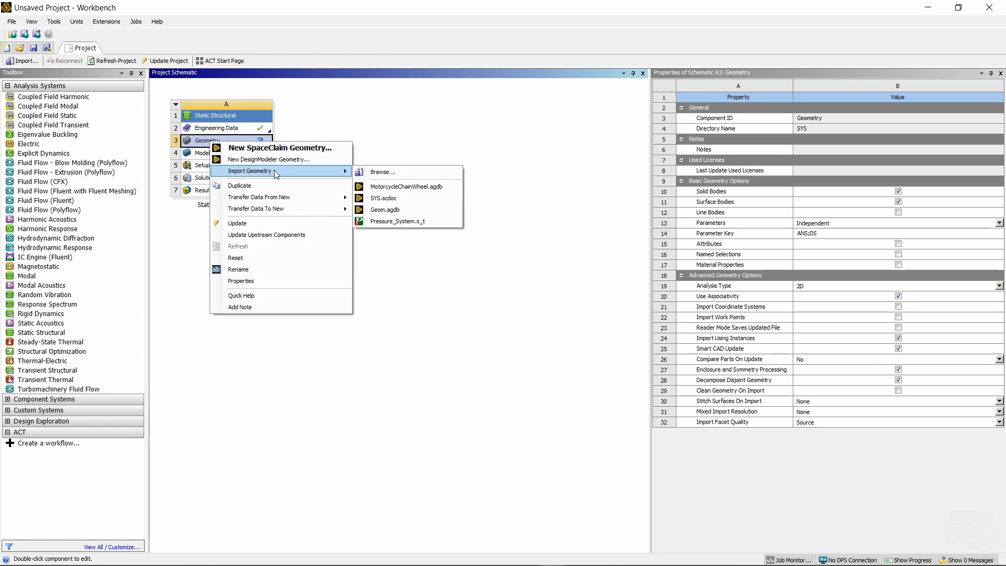
{"action": "left_click", "coordinate": [383, 173]}
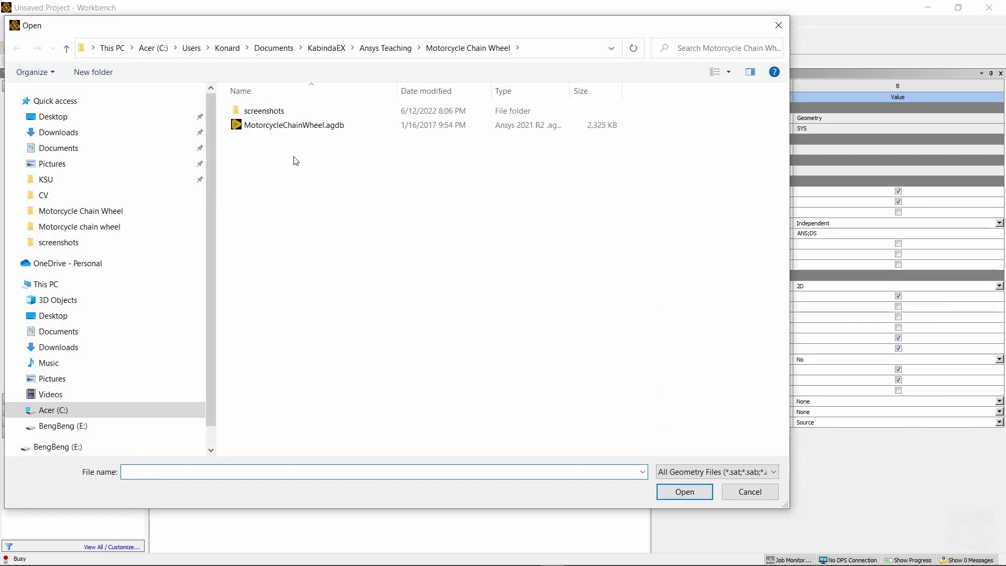
{"action": "left_click", "coordinate": [266, 129]}
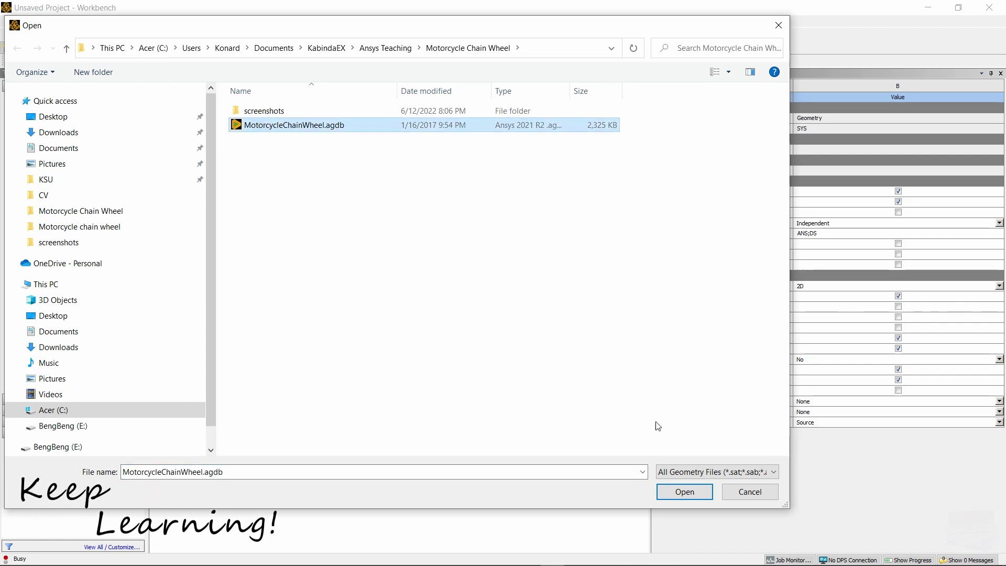
{"action": "left_click", "coordinate": [668, 492]}
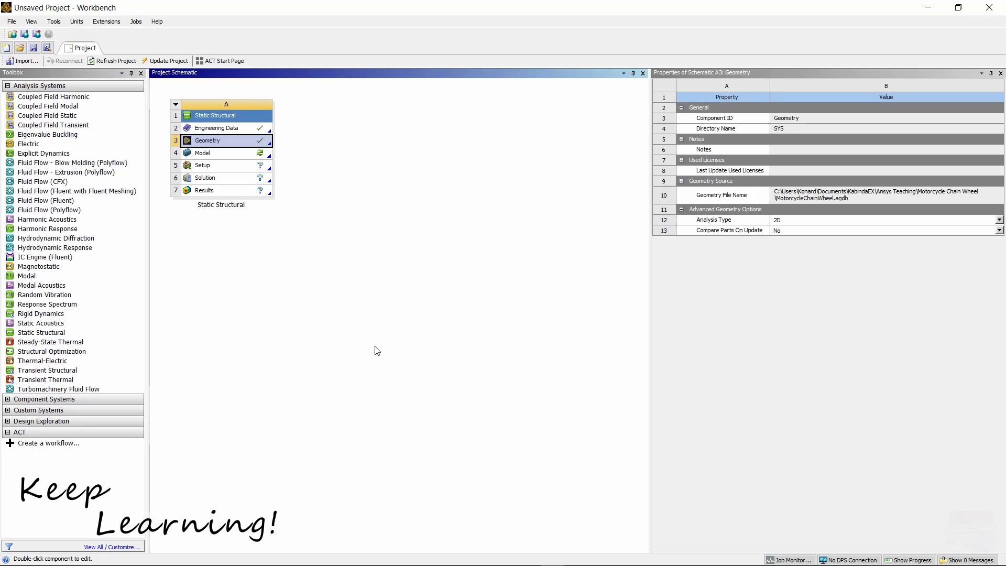
- Open the system's model in Mechanical and check the unit system against Metric (m, kg, N, s, V, A)
{"action": "double_click", "coordinate": [215, 155]}
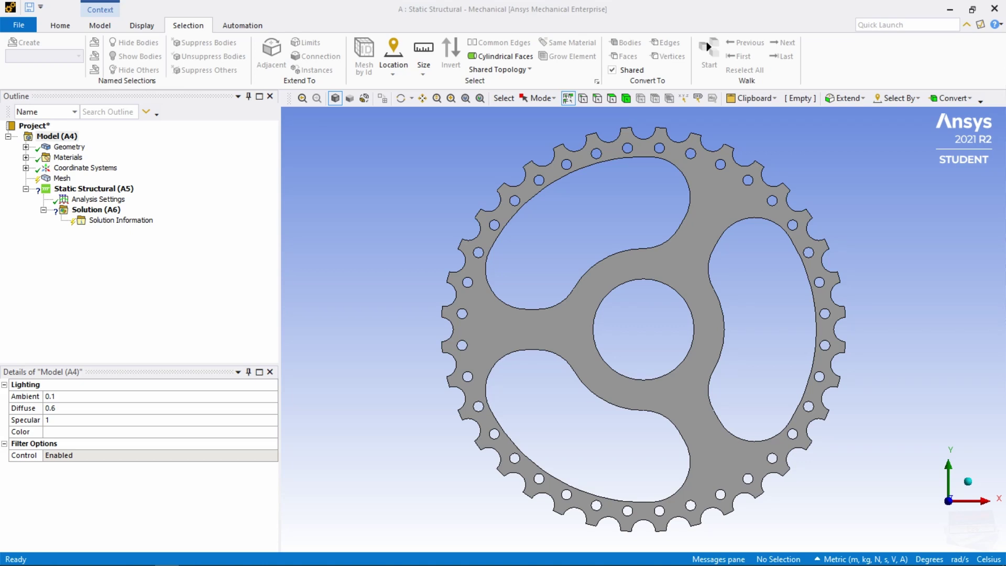
{"action": "left_click", "coordinate": [818, 559]}
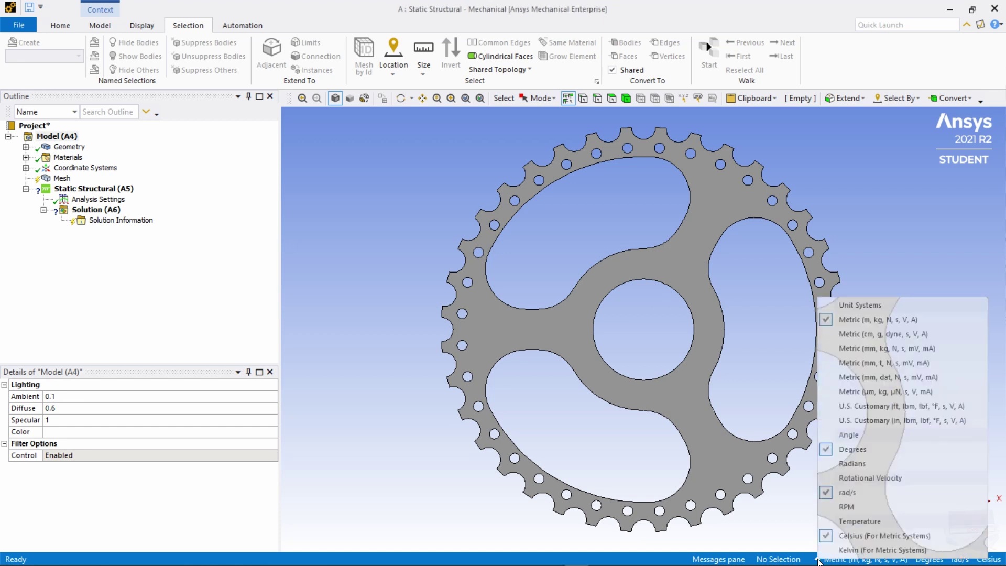
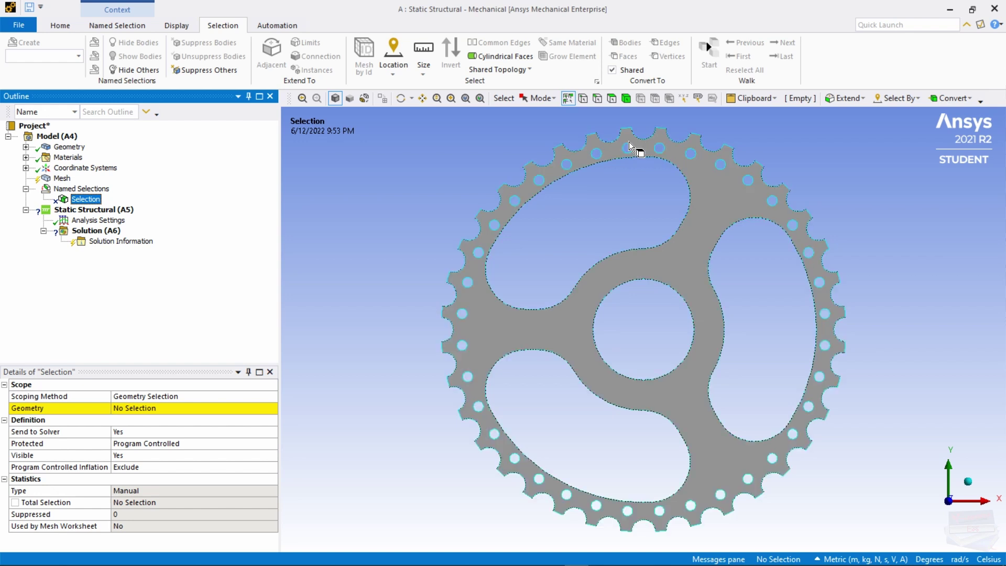
- Scope the empty named selection to the 19 curved tooth-gap edges along the right half of the wheel's outer rim
{"action": "key", "text": "ctrl+f"}
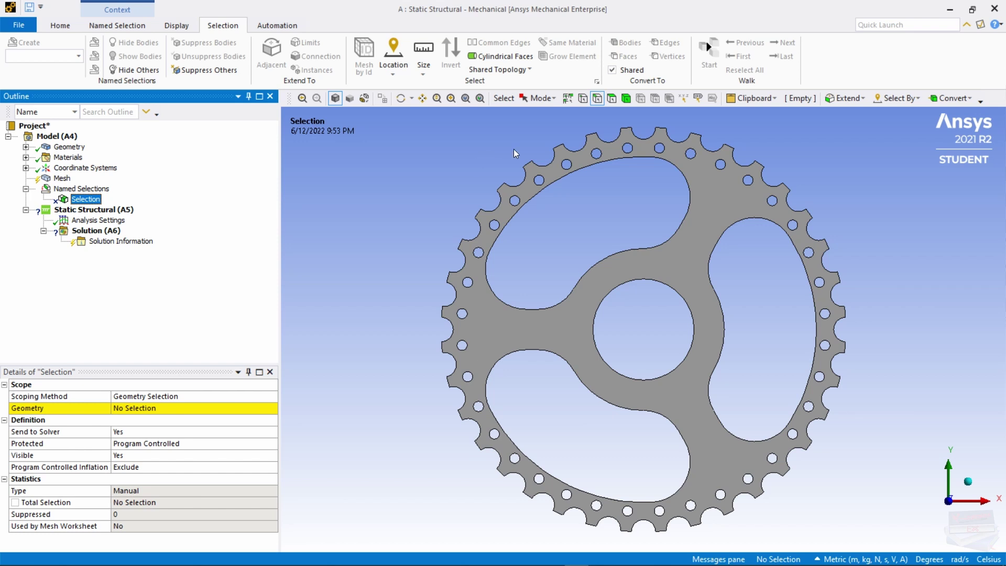
{"action": "left_click", "coordinate": [642, 139]}
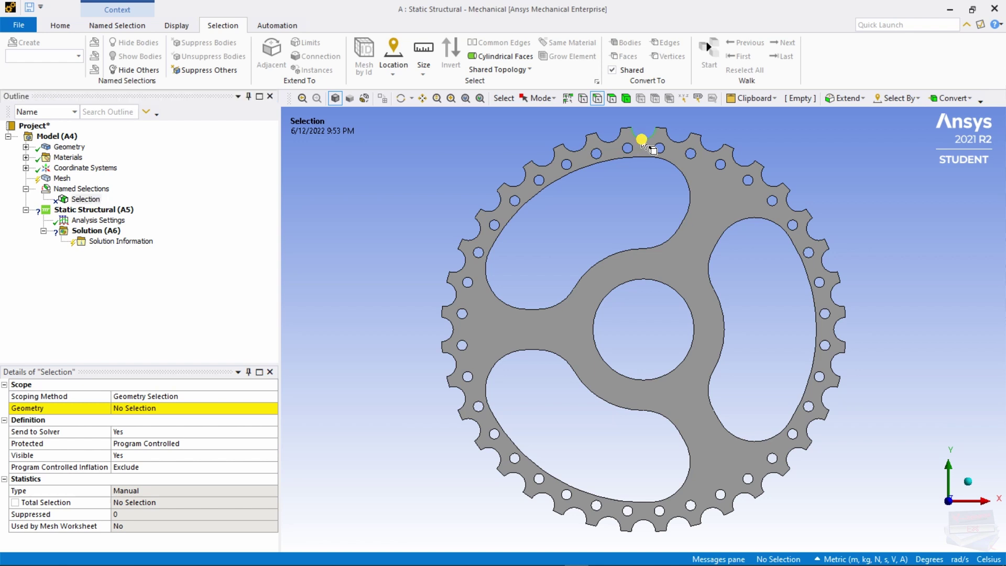
{"action": "left_click", "coordinate": [677, 141], "text": "ctrl"}
{"action": "left_click", "coordinate": [709, 152], "text": "ctrl"}
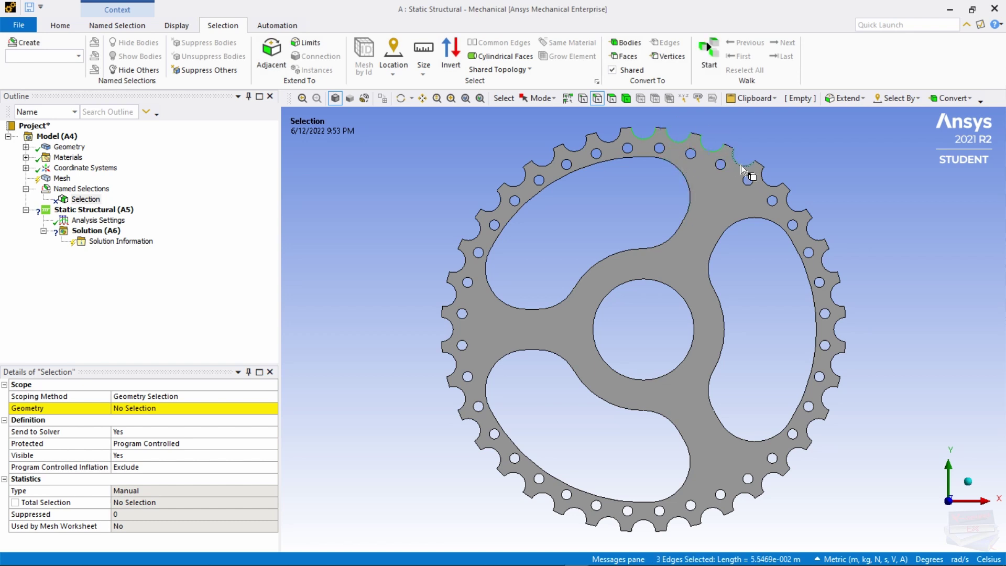
{"action": "left_click", "coordinate": [744, 174], "text": "ctrl"}
{"action": "left_click", "coordinate": [766, 184], "text": "ctrl"}
{"action": "left_click", "coordinate": [788, 208], "text": "ctrl"}
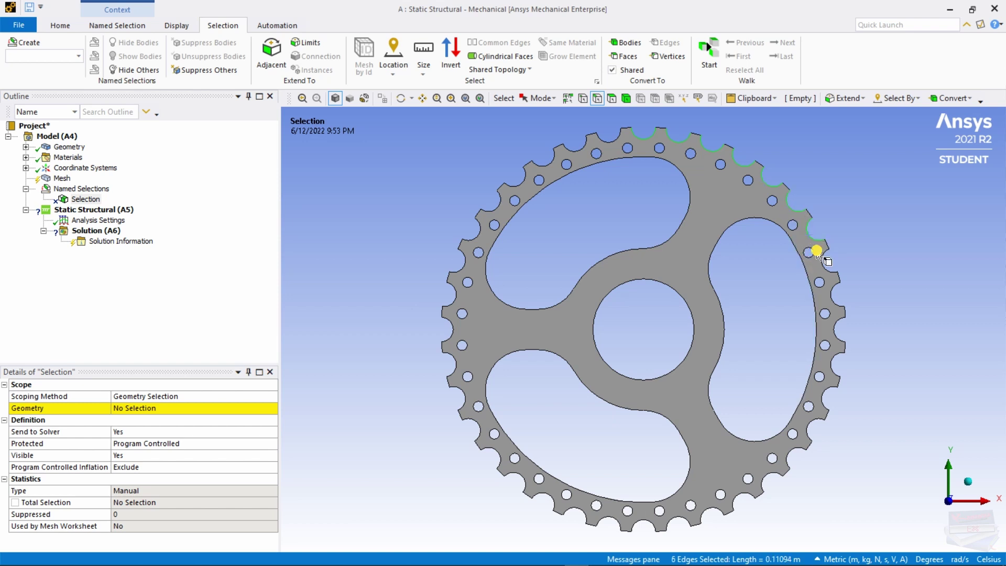
{"action": "left_click", "coordinate": [817, 251], "text": "ctrl"}
{"action": "left_click", "coordinate": [825, 263], "text": "ctrl"}
{"action": "left_click", "coordinate": [834, 293], "text": "ctrl"}
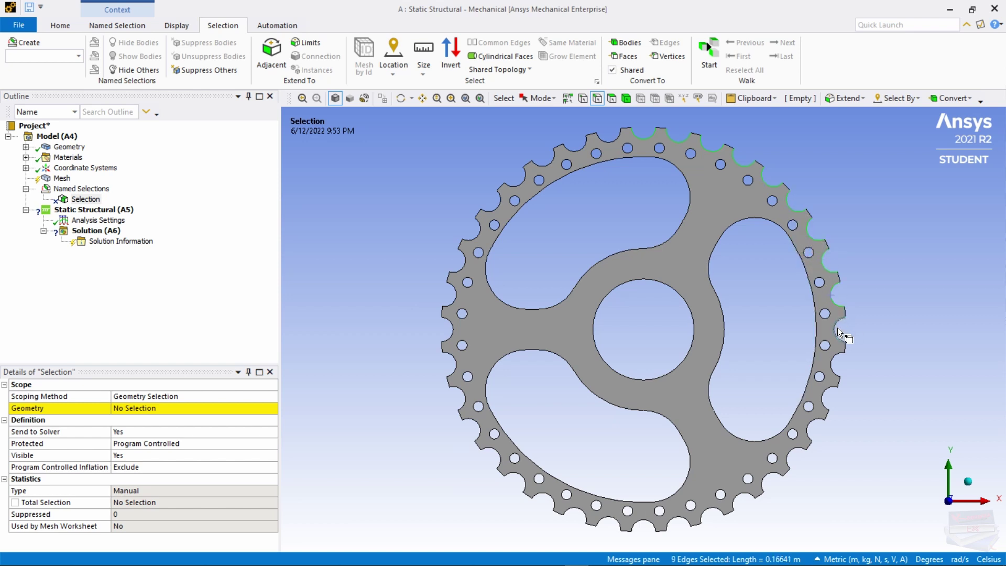
{"action": "left_click", "coordinate": [836, 329], "text": "ctrl"}
{"action": "left_click", "coordinate": [830, 393], "text": "ctrl"}
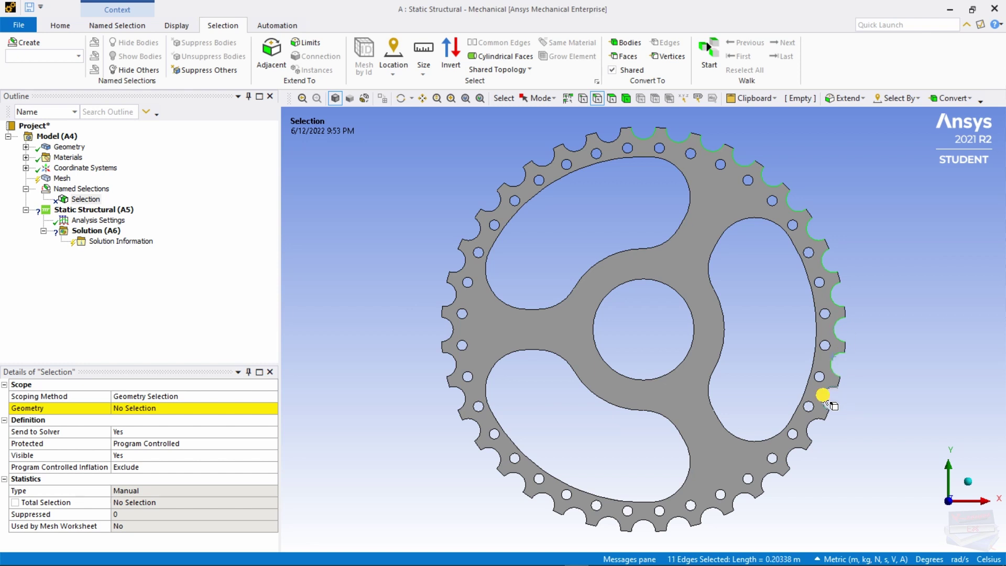
{"action": "left_click", "coordinate": [806, 432], "text": "ctrl"}
{"action": "left_click", "coordinate": [792, 454], "text": "ctrl"}
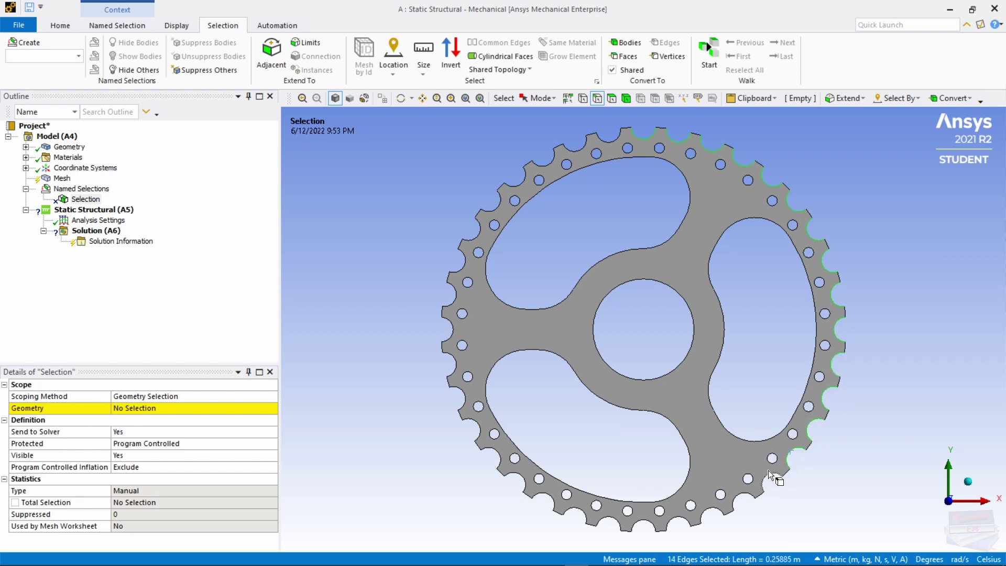
{"action": "left_click", "coordinate": [768, 472], "text": "ctrl"}
{"action": "left_click", "coordinate": [744, 495], "text": "ctrl"}
{"action": "left_click", "coordinate": [712, 509], "text": "ctrl"}
{"action": "left_click", "coordinate": [679, 518], "text": "ctrl"}
{"action": "left_click", "coordinate": [648, 523], "text": "ctrl"}
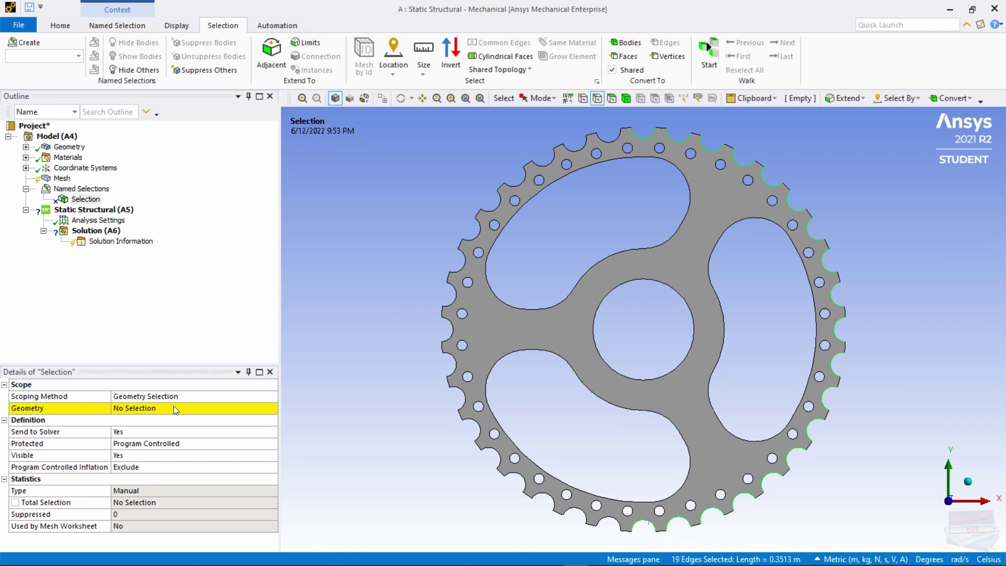
{"action": "left_click", "coordinate": [130, 409]}
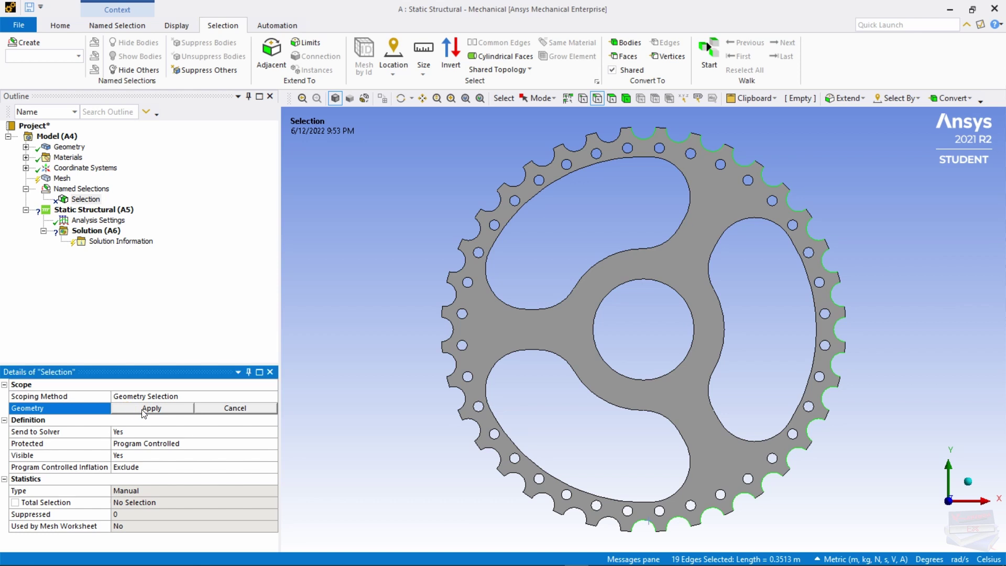
{"action": "left_click", "coordinate": [144, 412]}
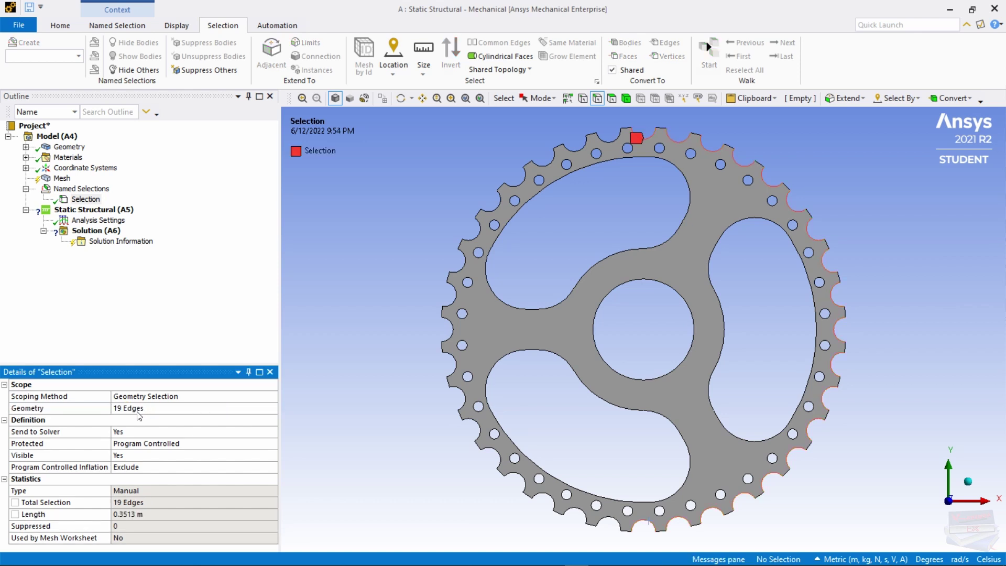
- Rename the named selection of rim edges as Outer
{"action": "left_click", "coordinate": [85, 201]}
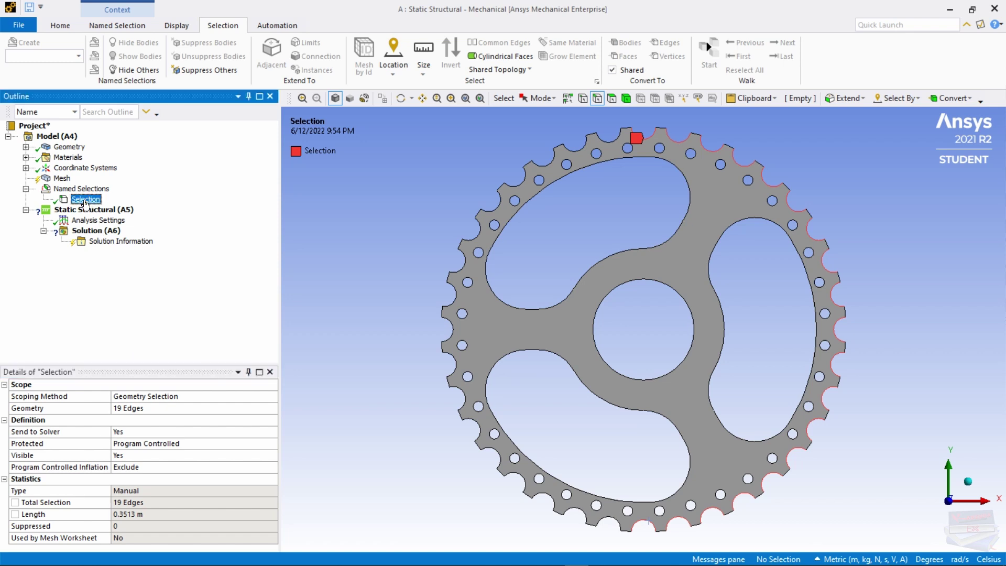
{"action": "left_click", "coordinate": [85, 201]}
{"action": "key", "text": "Caps_Lock"}
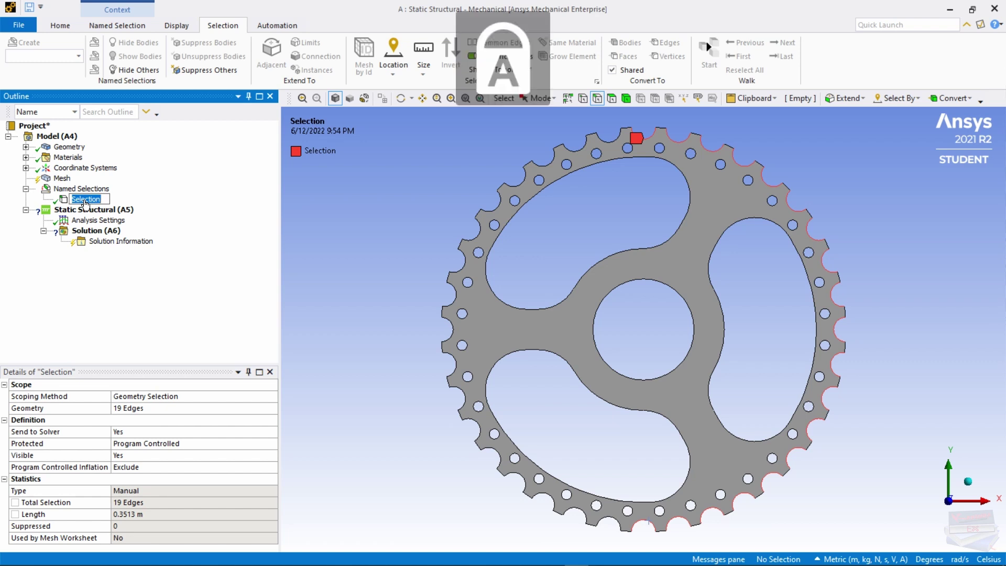
{"action": "type", "text": "O"}
{"action": "key", "text": "Caps_Lock"}
{"action": "type", "text": "uter"}
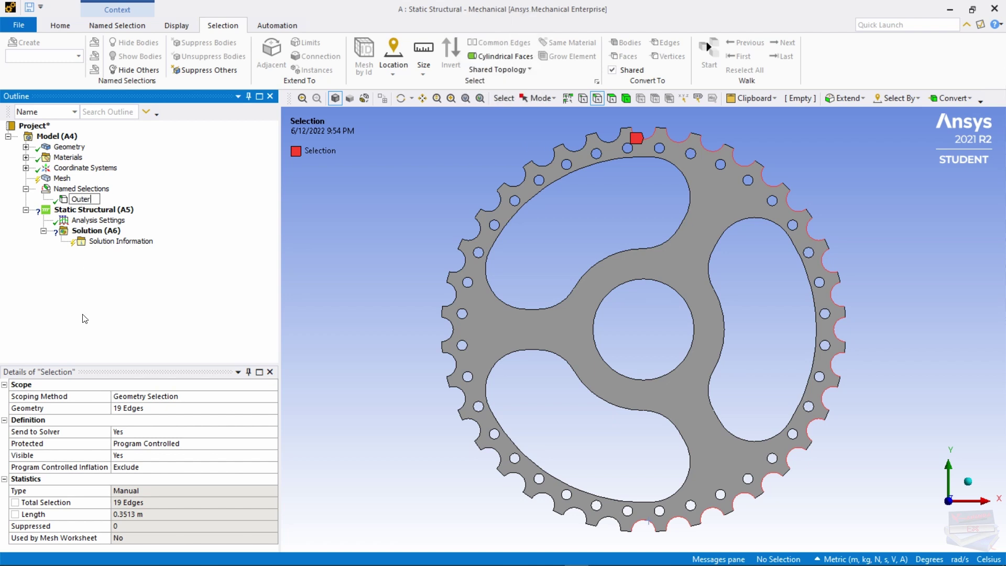
{"action": "key", "text": "Return"}
- Insert a new named selection and scope it to the circular edge of the wheel's central hole
{"action": "right_click", "coordinate": [89, 189]}
{"action": "mouse_move", "coordinate": [137, 199]}
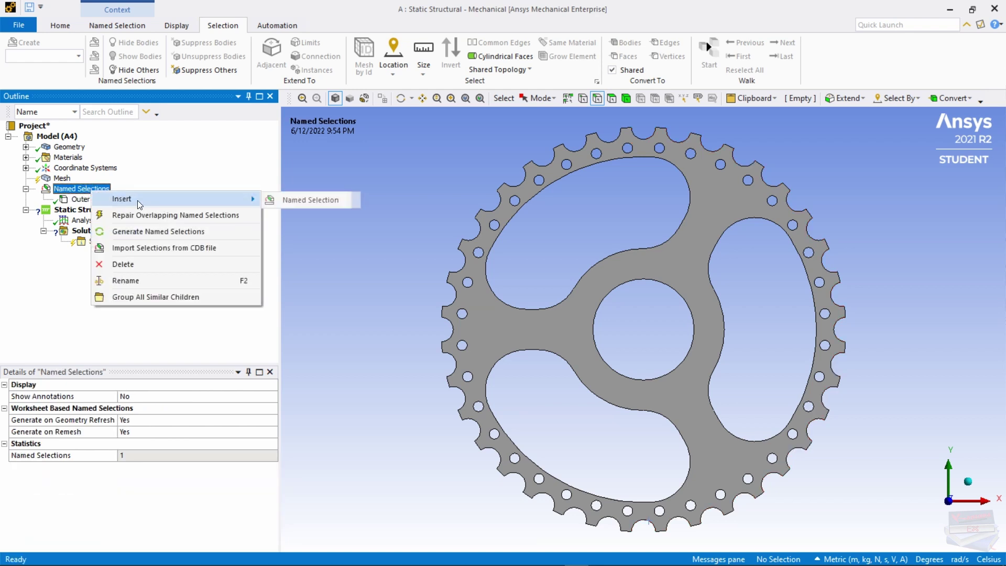
{"action": "left_click", "coordinate": [306, 200]}
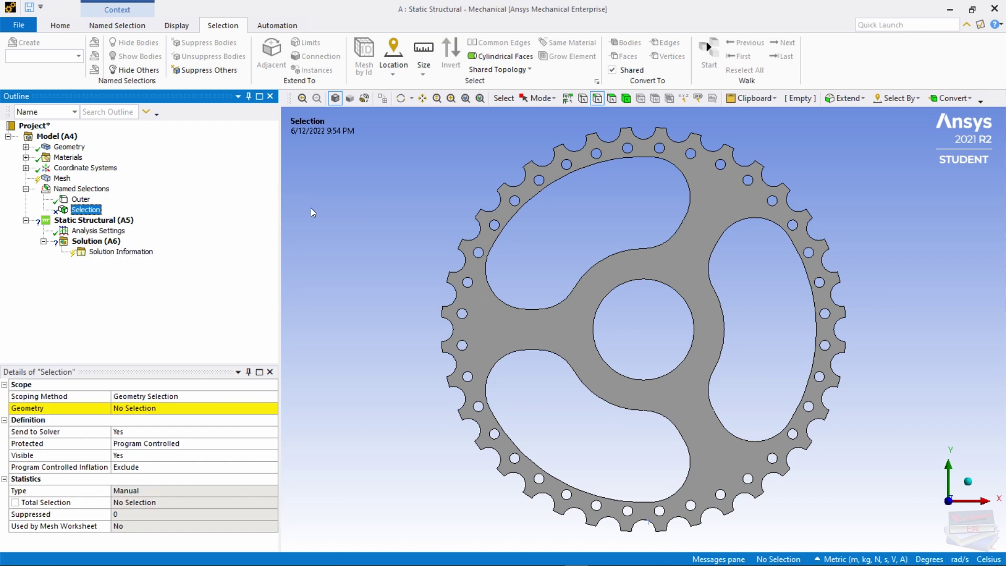
{"action": "left_click", "coordinate": [602, 359]}
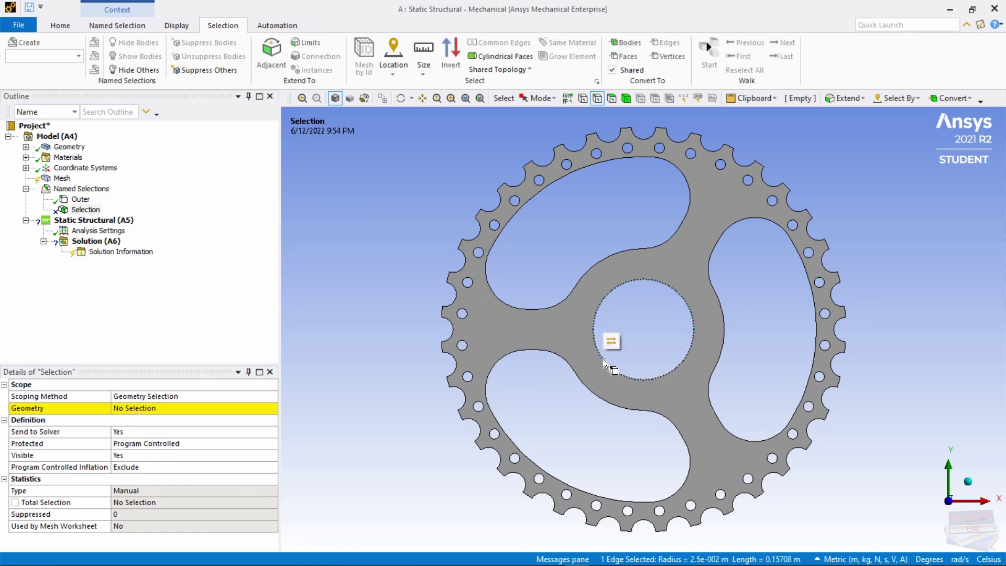
{"action": "left_click", "coordinate": [135, 409]}
{"action": "left_click", "coordinate": [130, 408]}
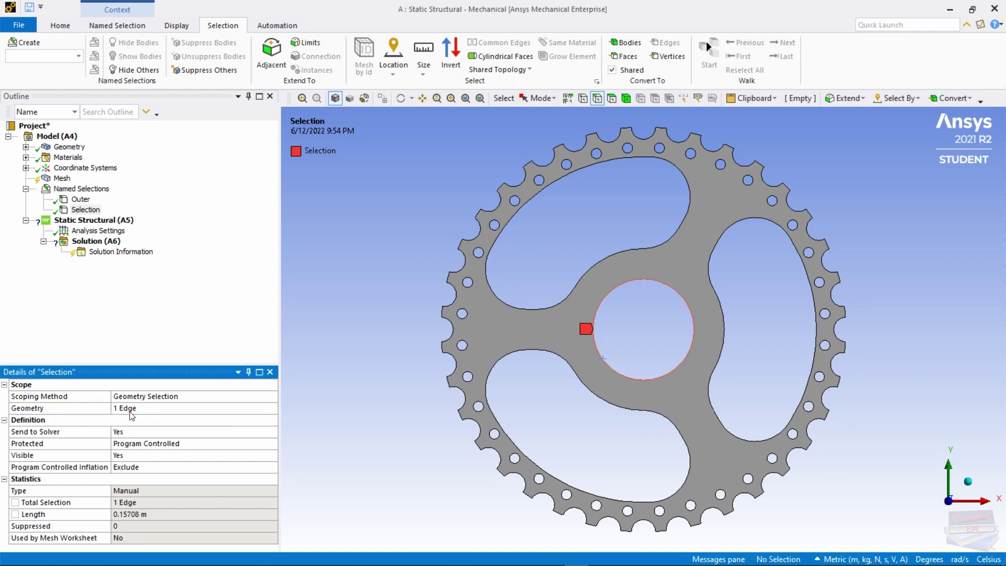
- Rename the named selection of the central hole's edge as Inner
{"action": "left_click", "coordinate": [87, 210]}
{"action": "left_click", "coordinate": [87, 210]}
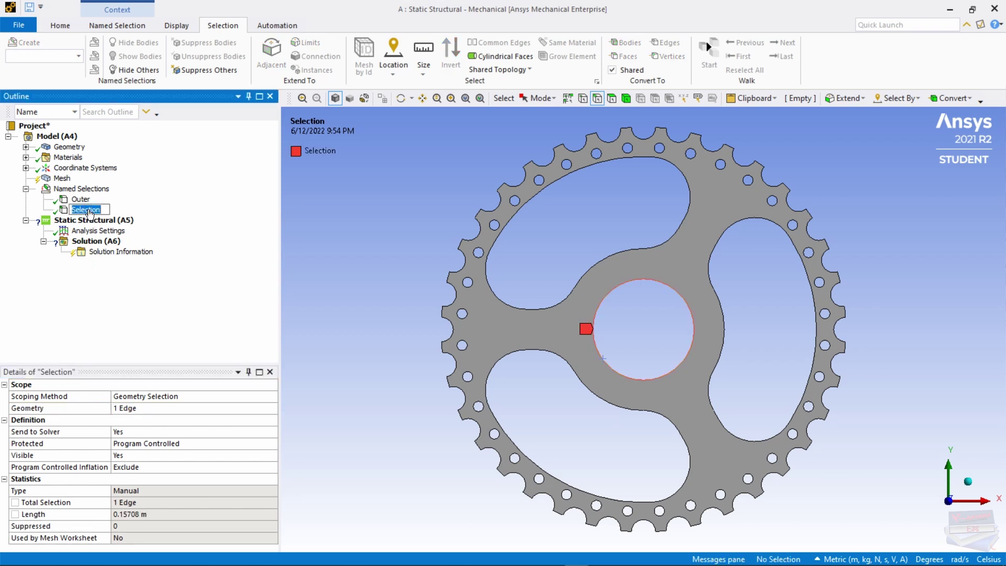
{"action": "key", "text": "Caps_Lock"}
{"action": "type", "text": "I"}
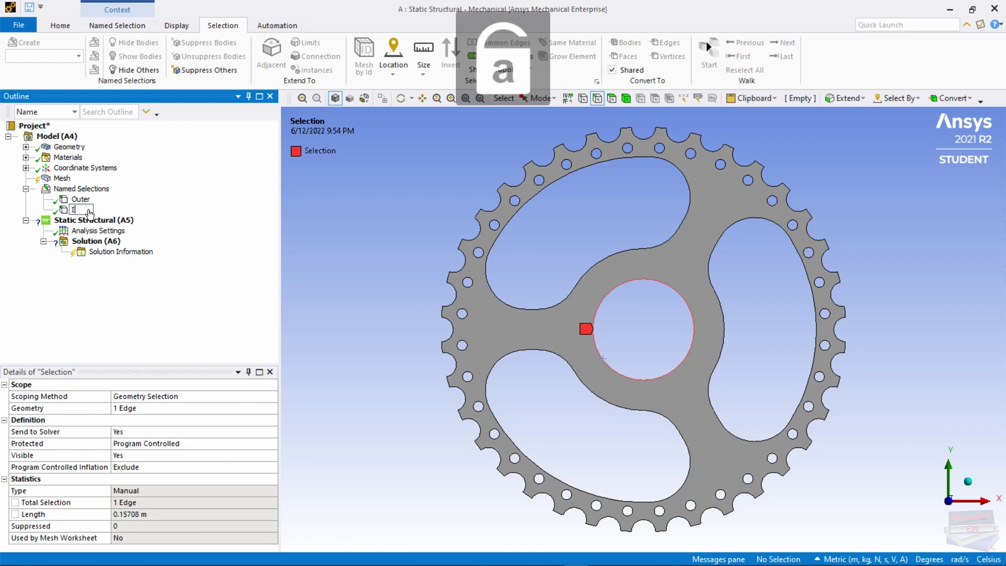
{"action": "type", "text": "nner"}
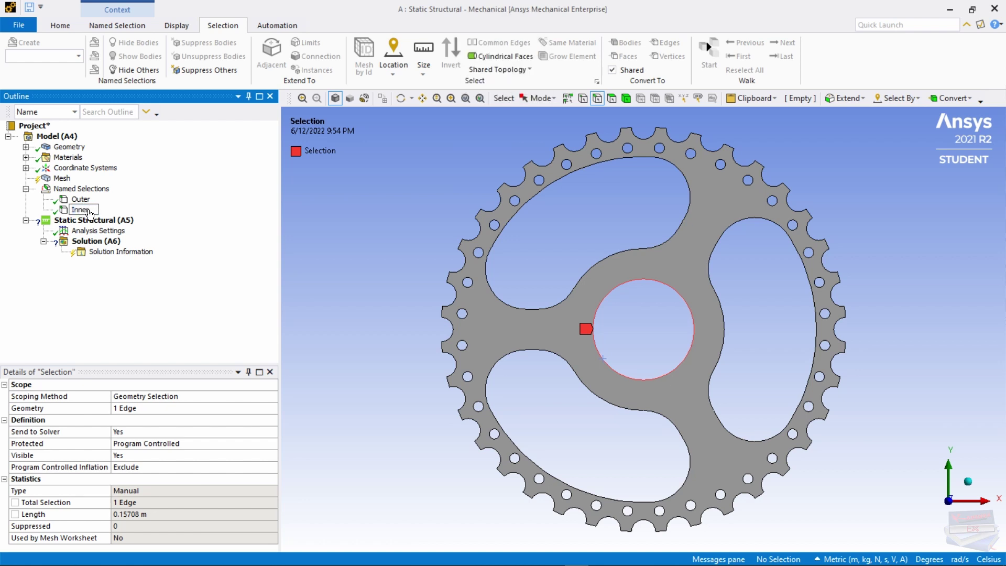
{"action": "key", "text": "Return"}
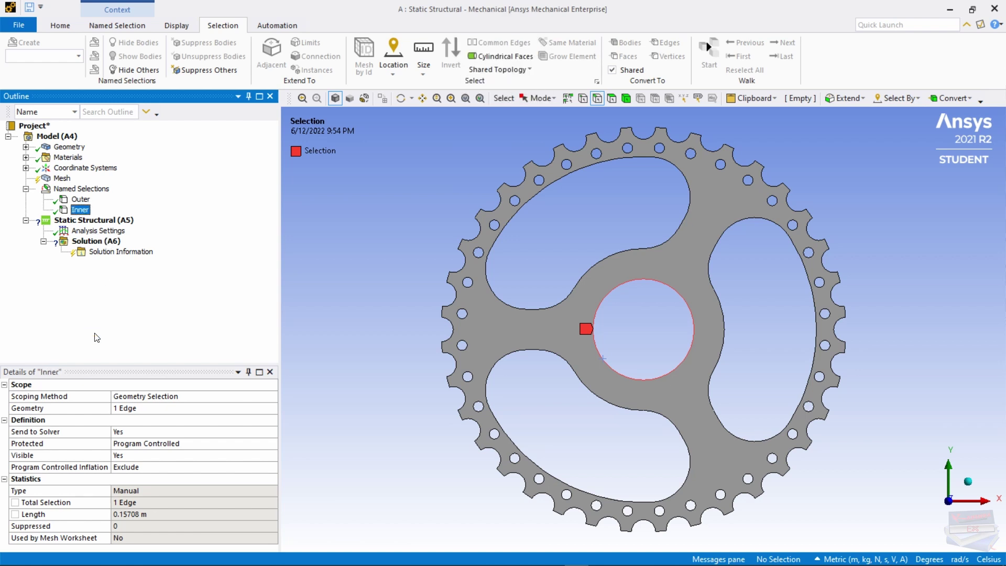
{"action": "left_click", "coordinate": [603, 358]}
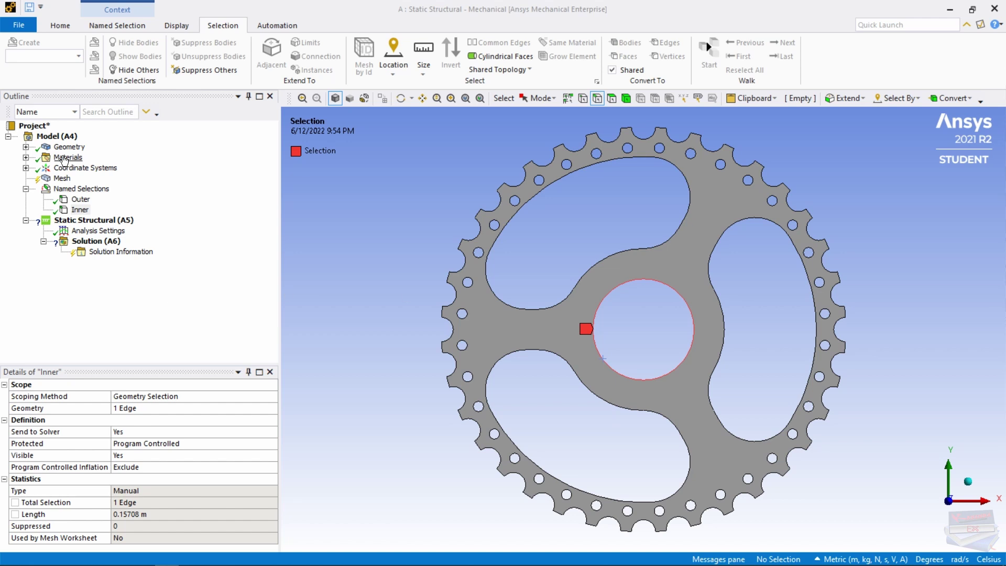
- Review the material properties of Structural Steel in the model's materials
{"action": "left_click", "coordinate": [26, 158]}
{"action": "left_click", "coordinate": [92, 170]}
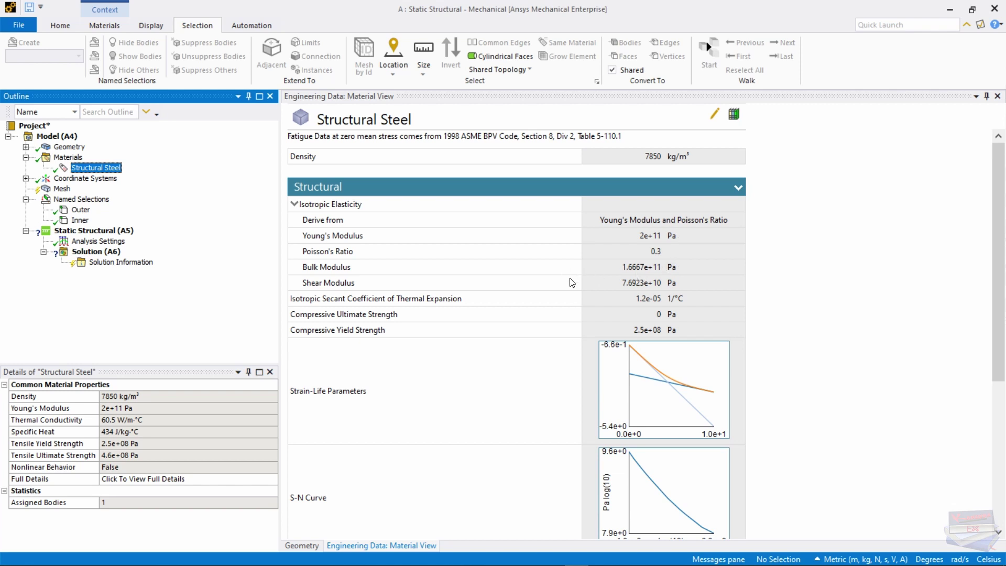
{"action": "left_click", "coordinate": [25, 157]}
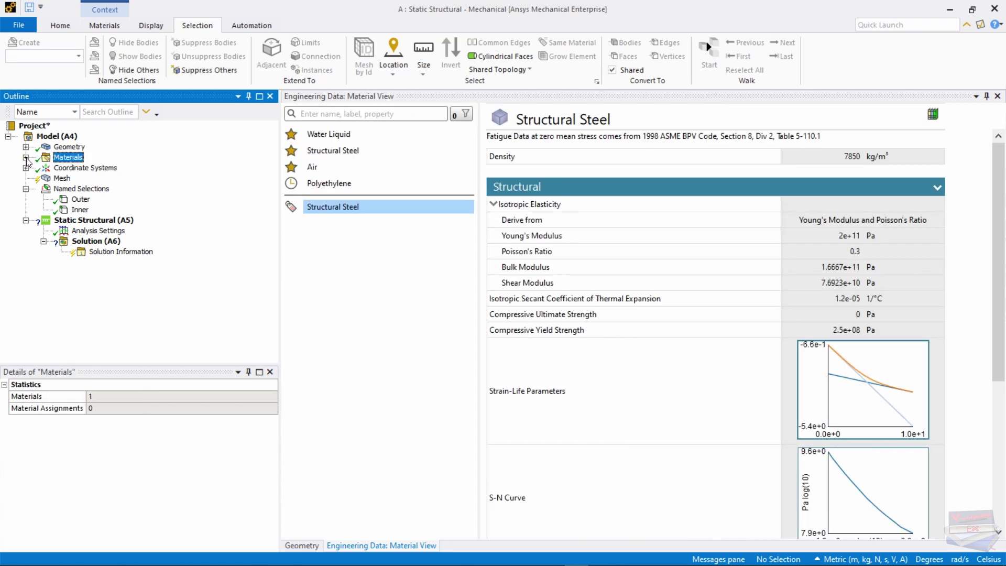
- Set the global mesh element size to 0.002 m
{"action": "left_click", "coordinate": [62, 178]}
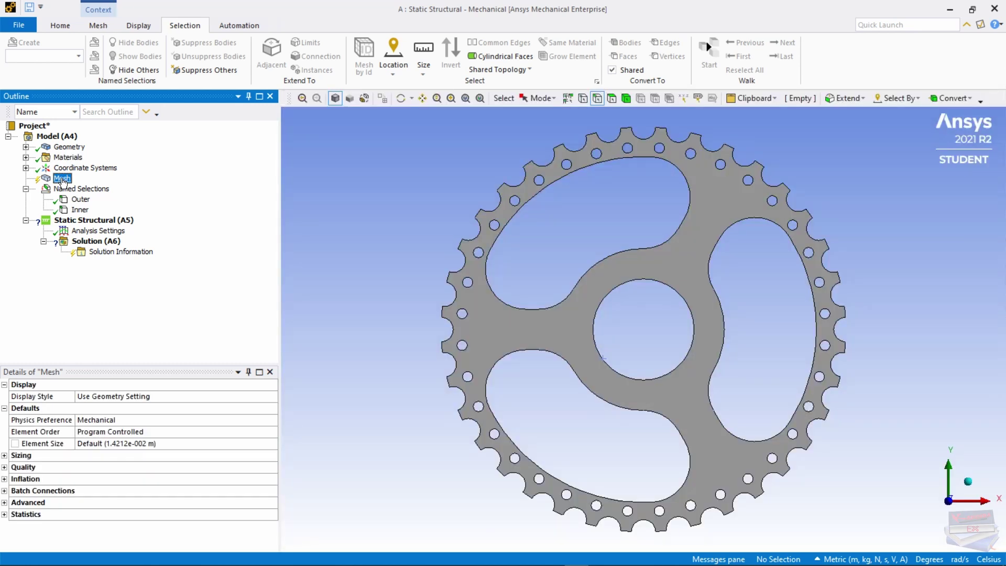
{"action": "left_click", "coordinate": [259, 372]}
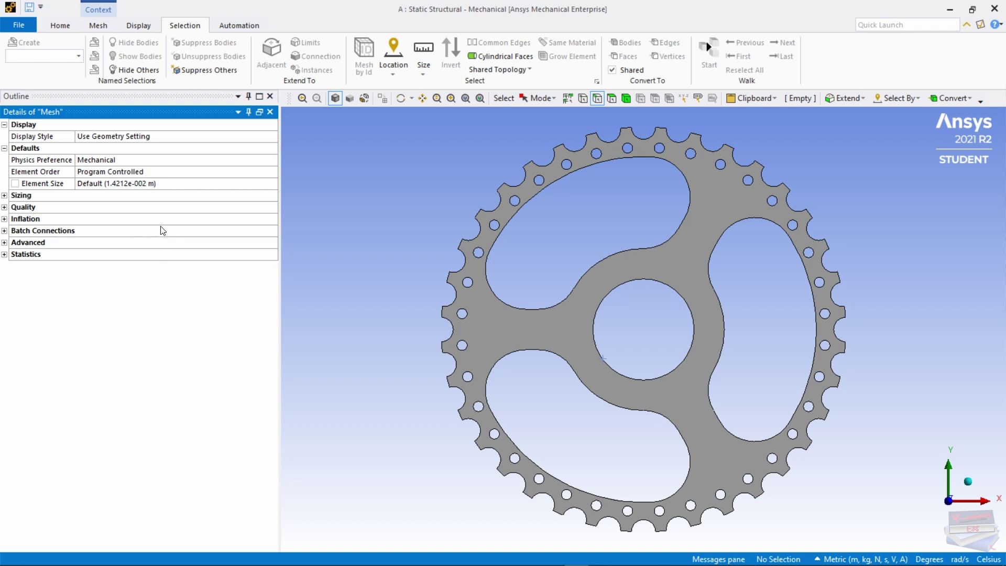
{"action": "left_click", "coordinate": [156, 187]}
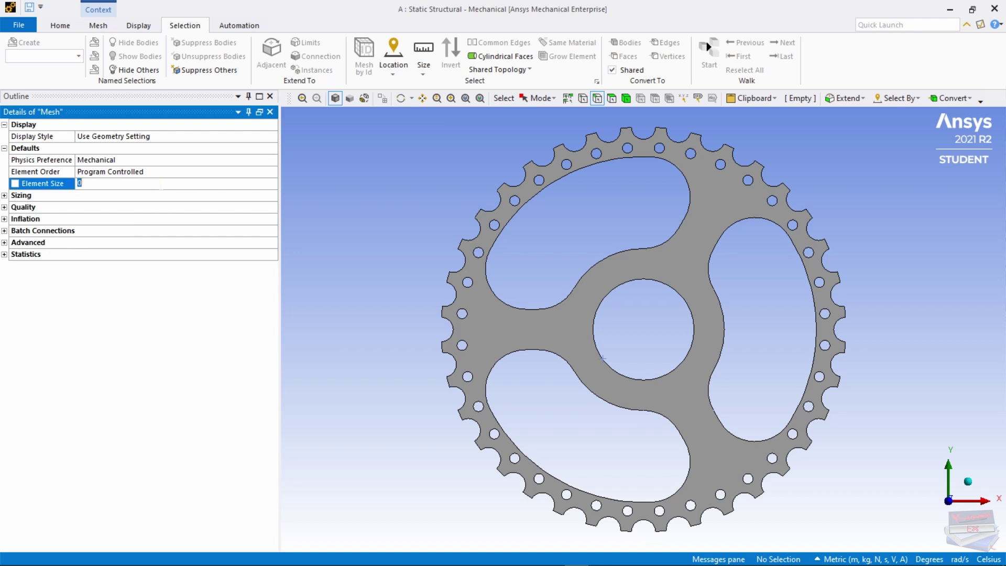
{"action": "type", "text": "0.002"}
{"action": "key", "text": "Return"}
- Set the mesh quality error limits to Standard Mechanical
{"action": "left_click", "coordinate": [5, 195]}
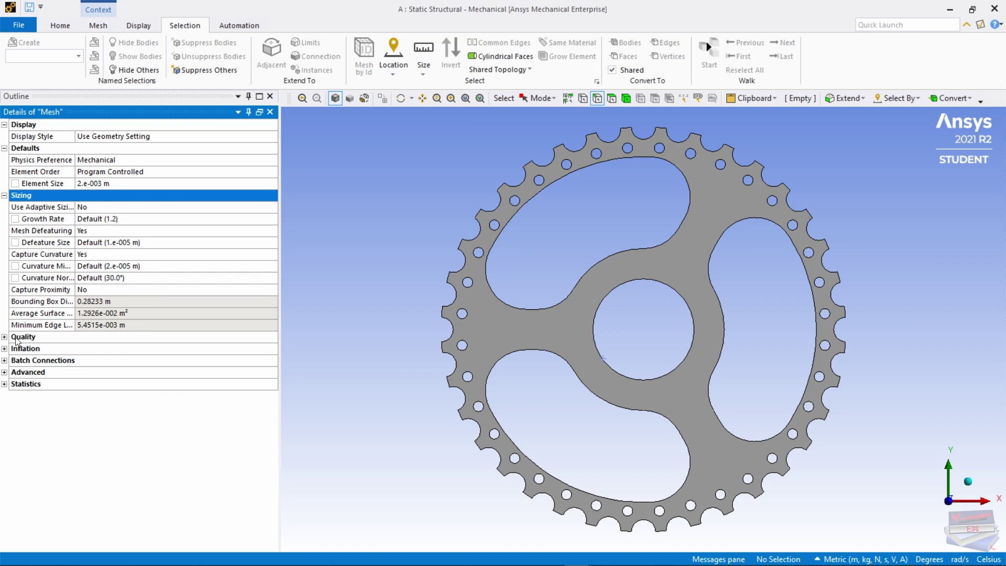
{"action": "left_click", "coordinate": [5, 337]}
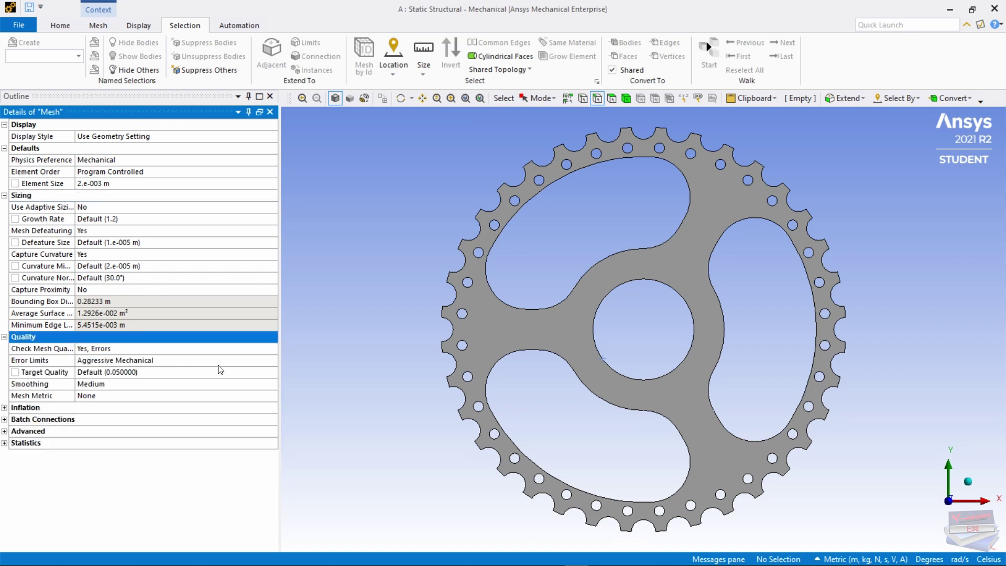
{"action": "left_click", "coordinate": [251, 362]}
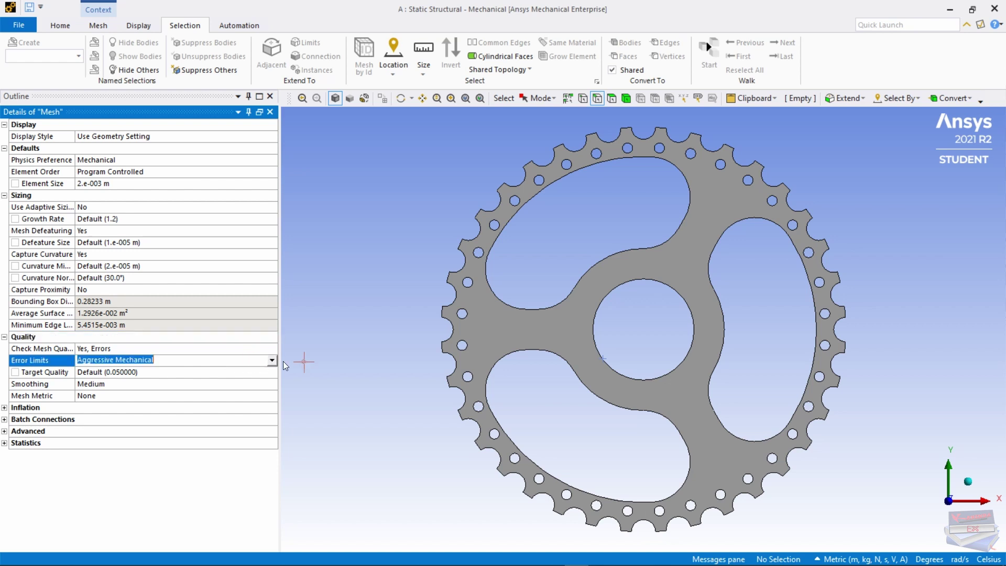
{"action": "left_click", "coordinate": [272, 360]}
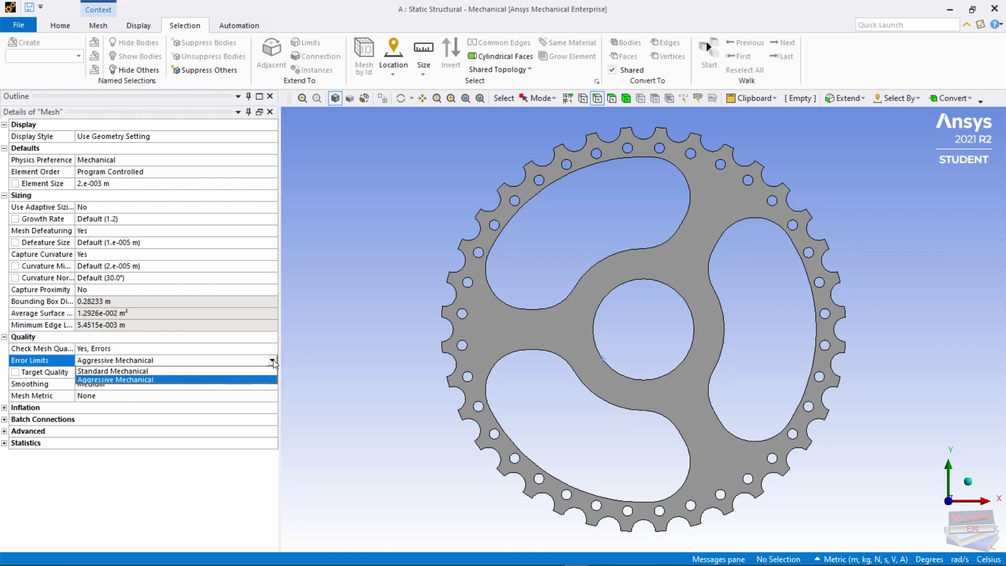
{"action": "left_click", "coordinate": [177, 372]}
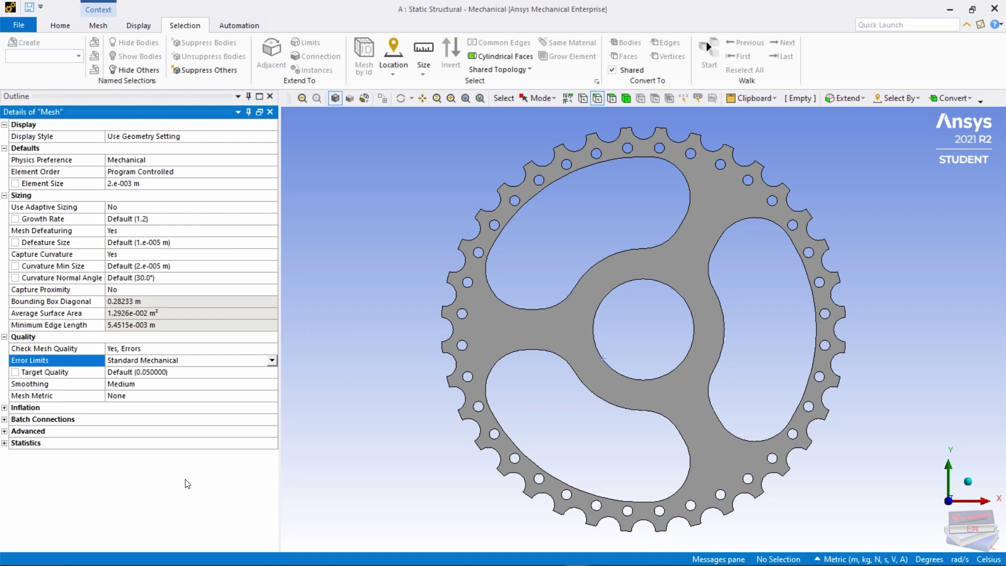
- Enable adaptive sizing for the mesh and restore the mesh details to their normal size
{"action": "left_click", "coordinate": [152, 208]}
{"action": "left_click", "coordinate": [274, 207]}
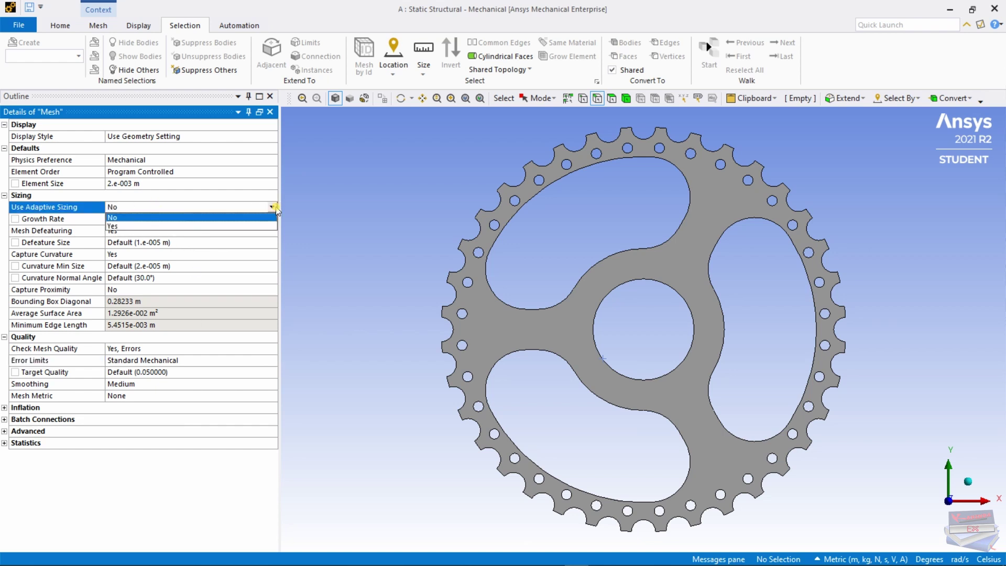
{"action": "left_click", "coordinate": [155, 226]}
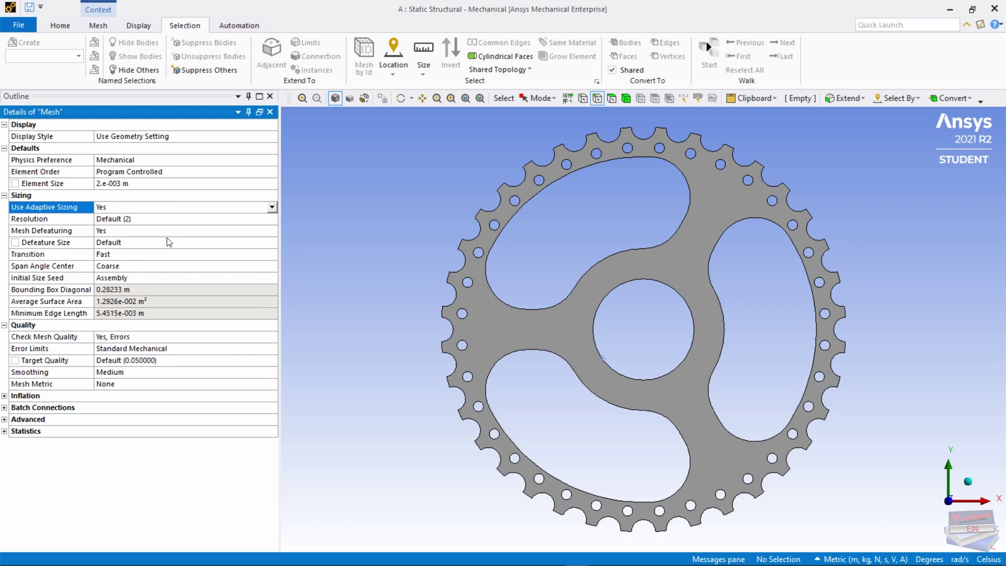
{"action": "left_click", "coordinate": [259, 112]}
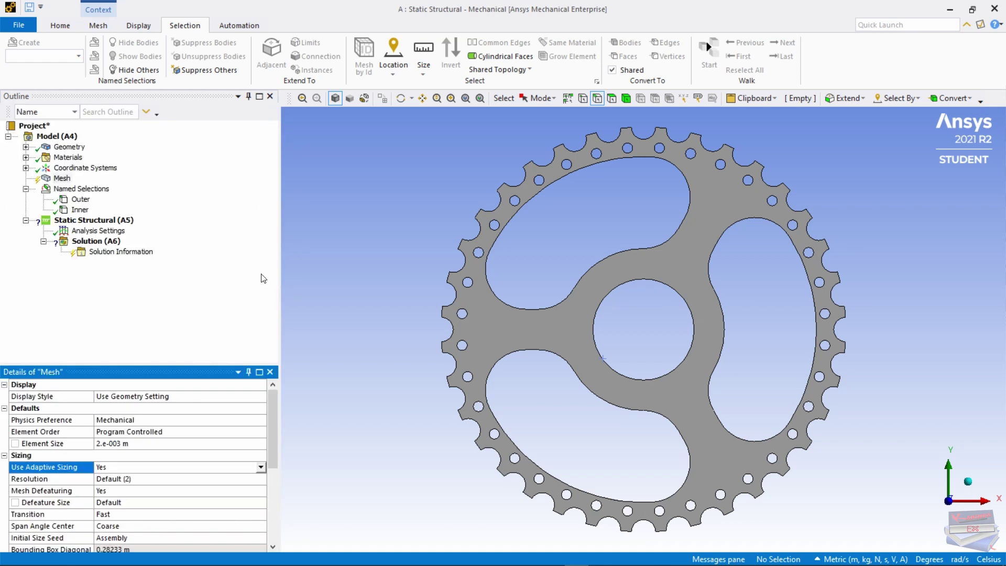
- Generate the mesh of the chain wheel and check its node and element statistics
{"action": "left_click", "coordinate": [100, 26]}
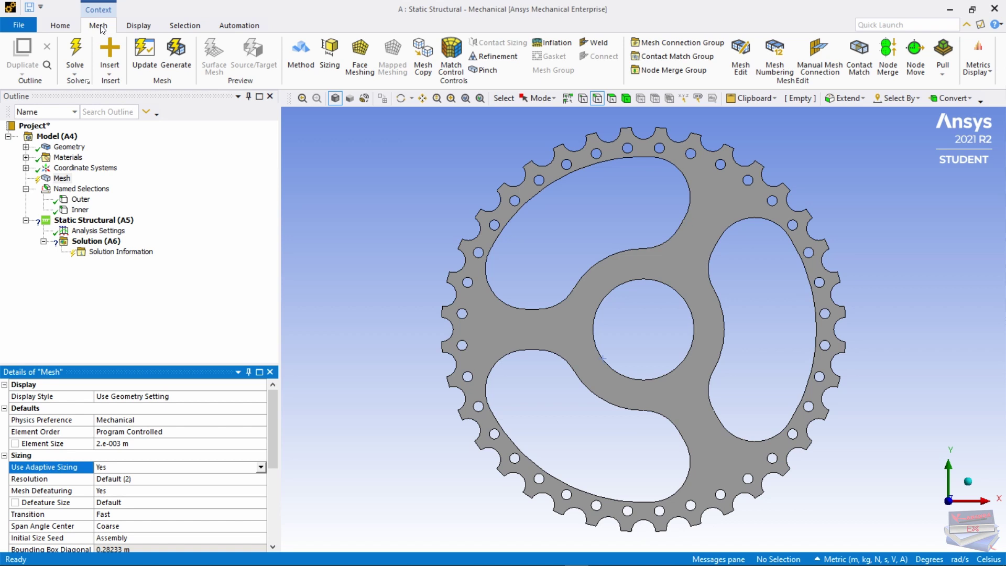
{"action": "left_click", "coordinate": [181, 51]}
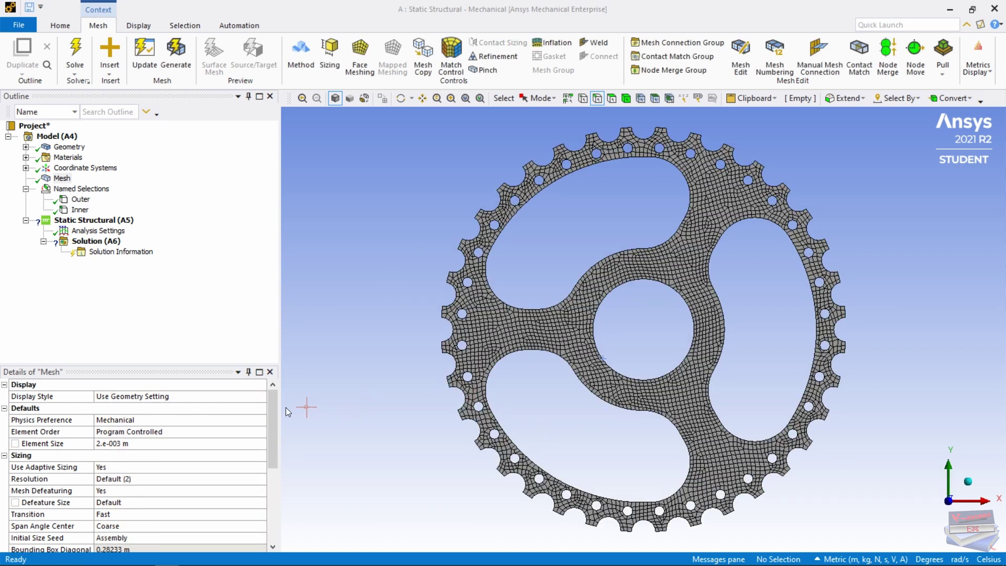
{"action": "left_click_drag", "start_coordinate": [273, 397], "coordinate": [273, 470]}
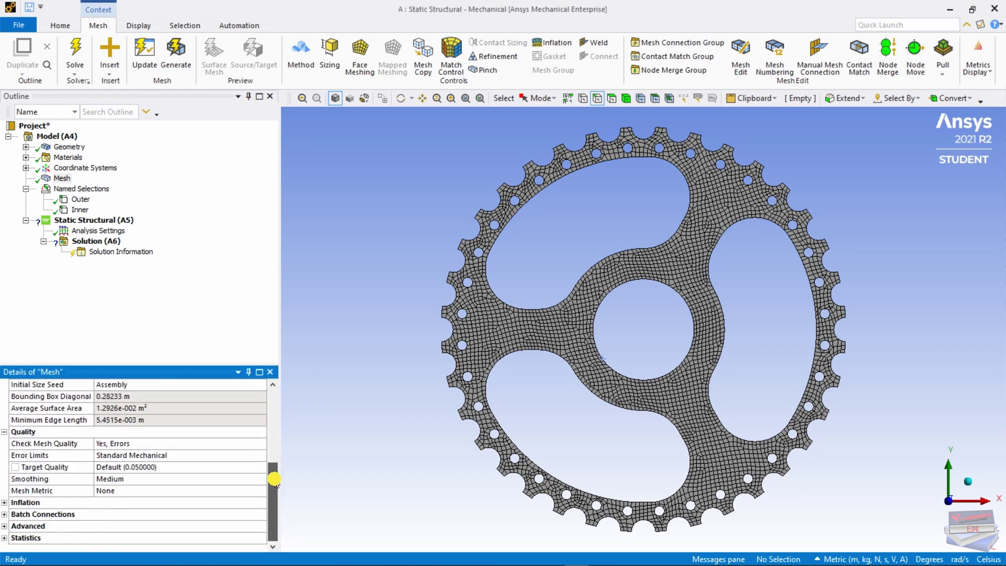
{"action": "left_click", "coordinate": [5, 538]}
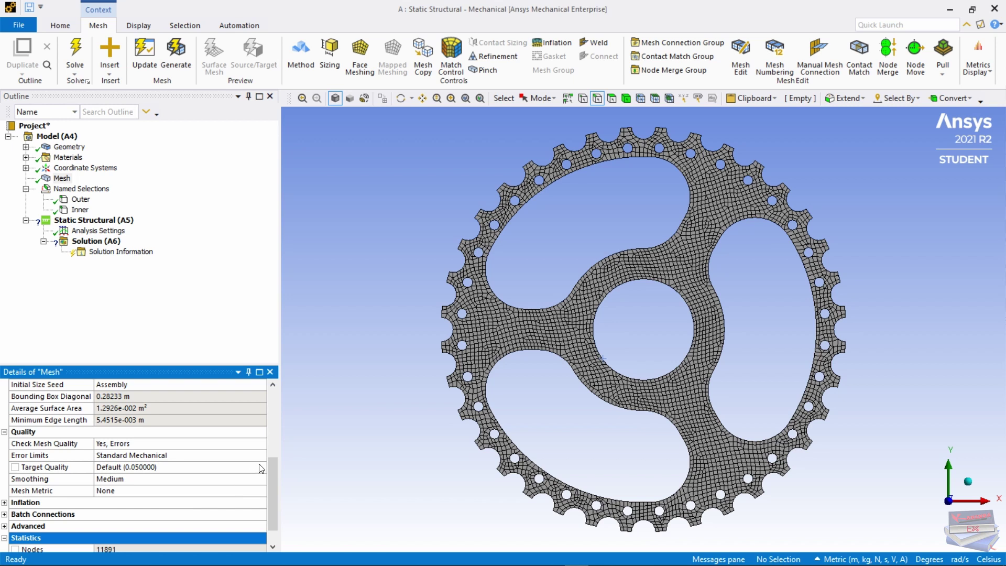
{"action": "left_click_drag", "start_coordinate": [273, 469], "coordinate": [273, 483]}
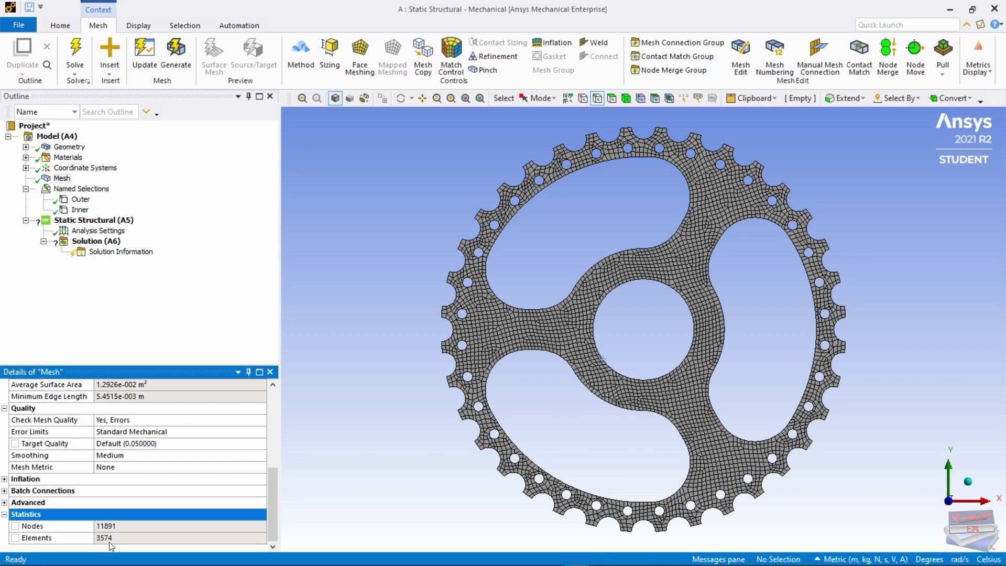
{"action": "left_click", "coordinate": [271, 484]}
{"action": "left_click_drag", "start_coordinate": [271, 485], "coordinate": [270, 385]}
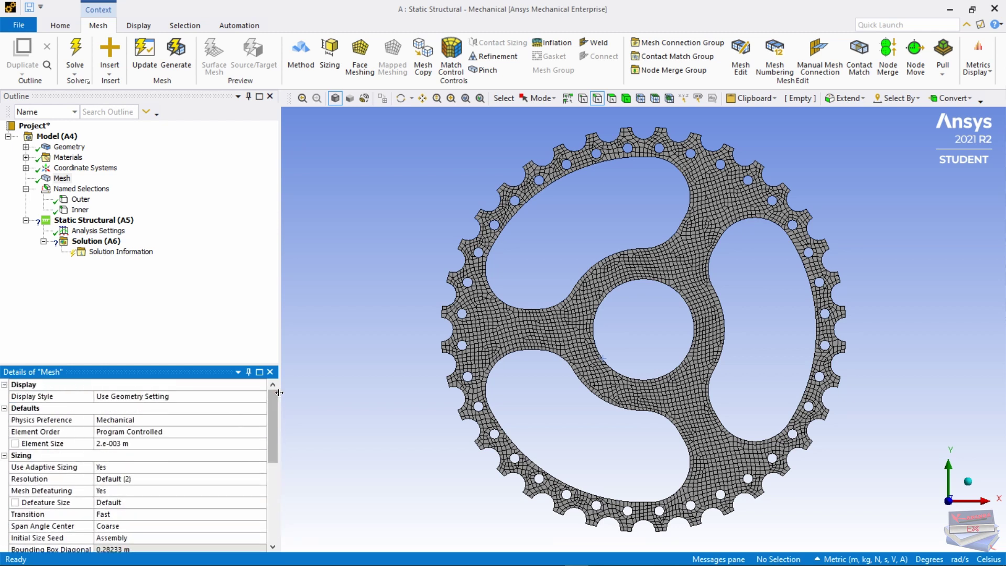
- Add a fixed support to the static structural analysis, scoped to the Outer named selection
{"action": "right_click", "coordinate": [111, 224]}
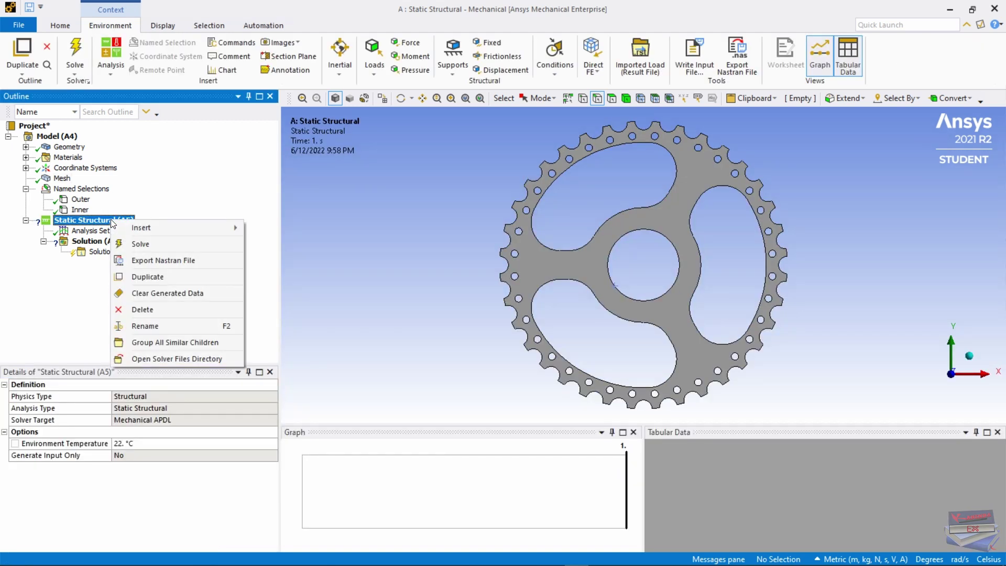
{"action": "mouse_move", "coordinate": [161, 226]}
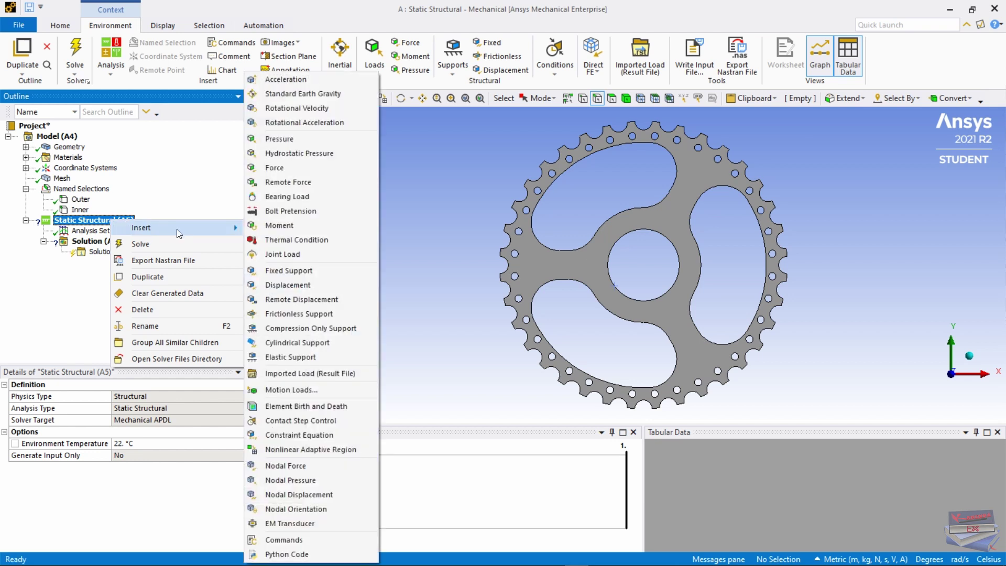
{"action": "left_click", "coordinate": [287, 271]}
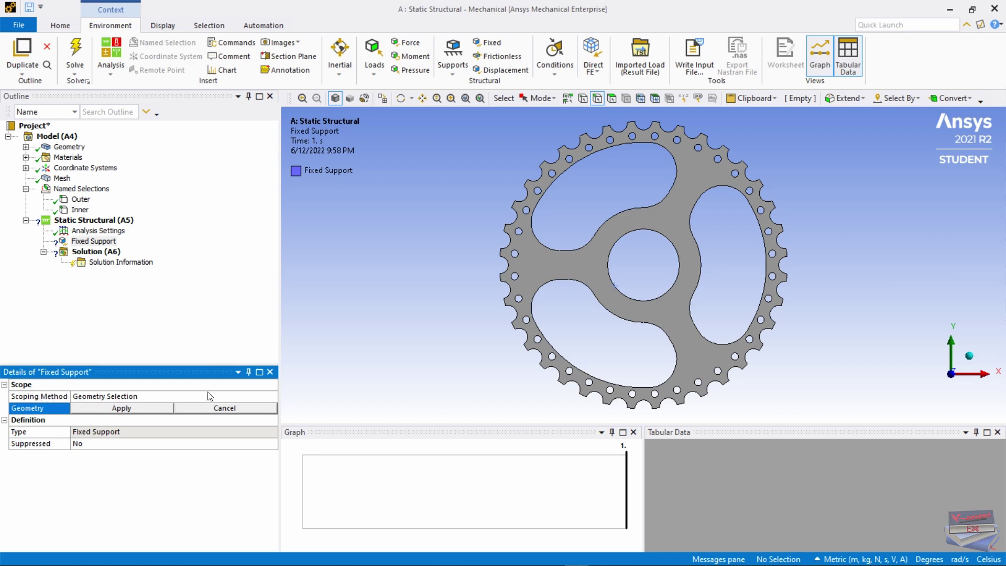
{"action": "left_click", "coordinate": [252, 397]}
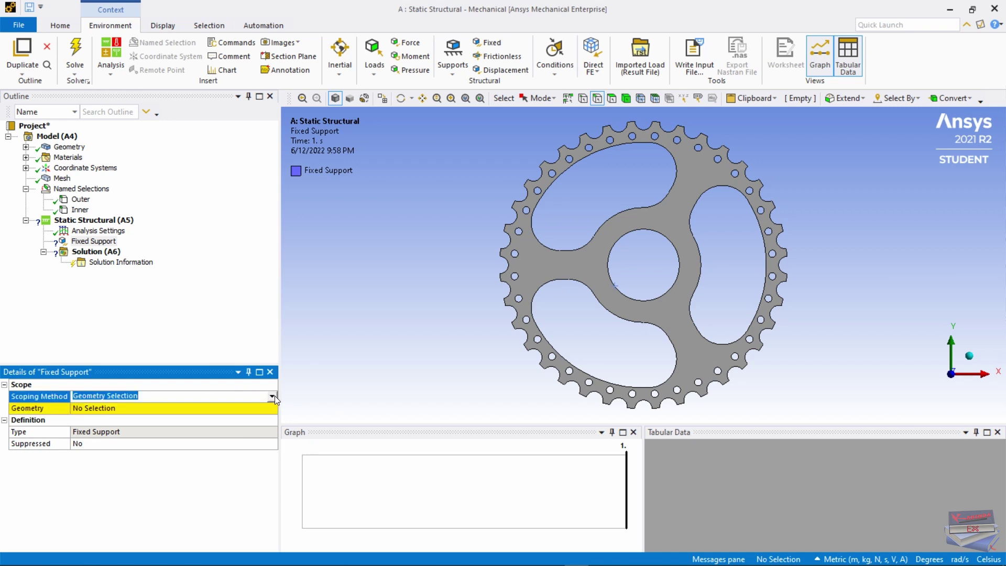
{"action": "left_click", "coordinate": [272, 396]}
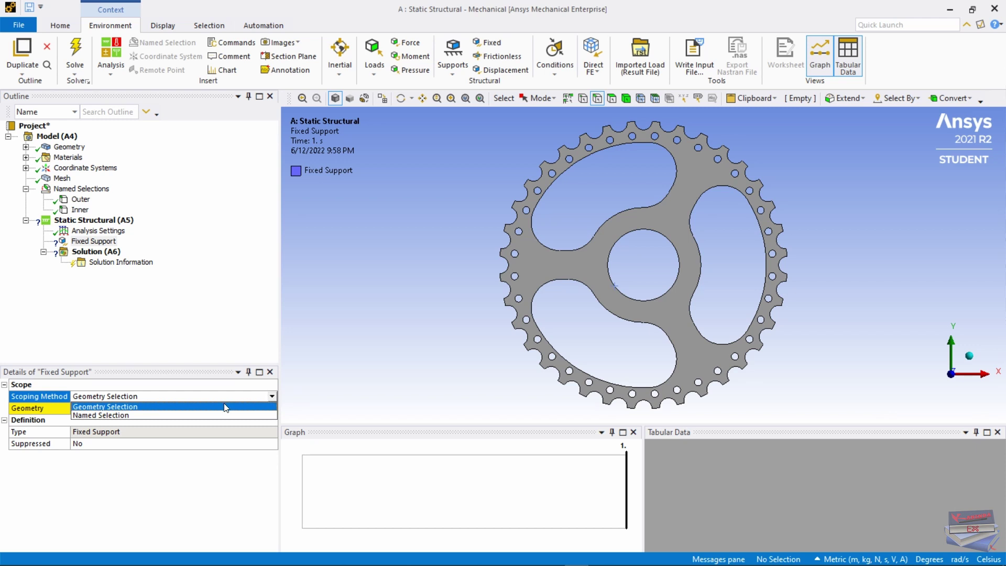
{"action": "left_click", "coordinate": [194, 415]}
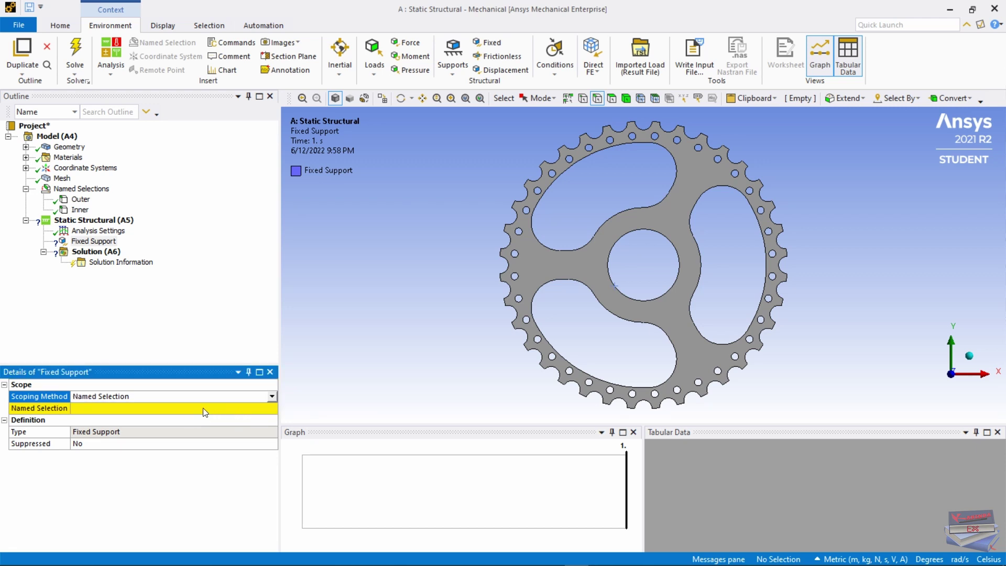
{"action": "left_click", "coordinate": [205, 412]}
{"action": "left_click", "coordinate": [272, 409]}
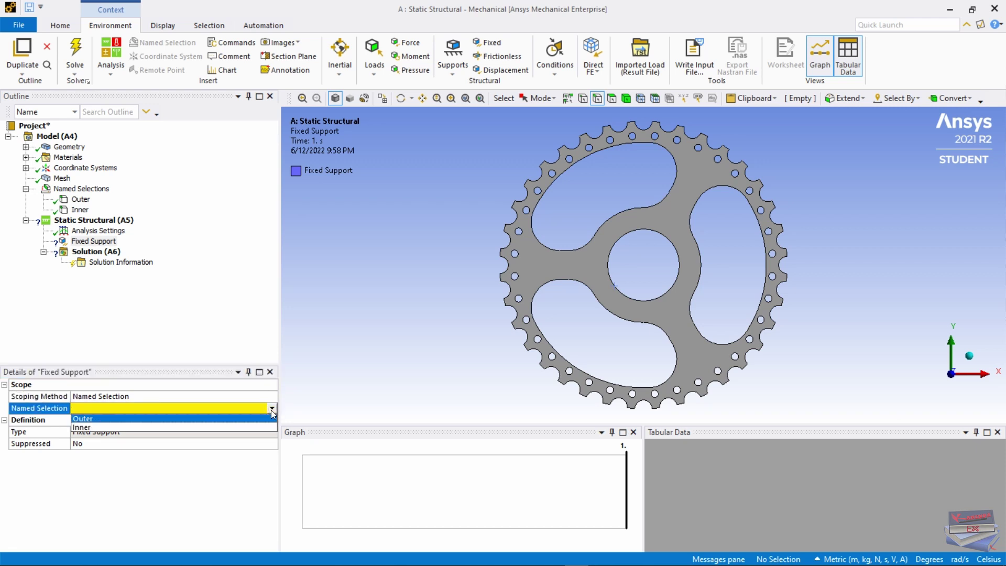
{"action": "left_click", "coordinate": [124, 418]}
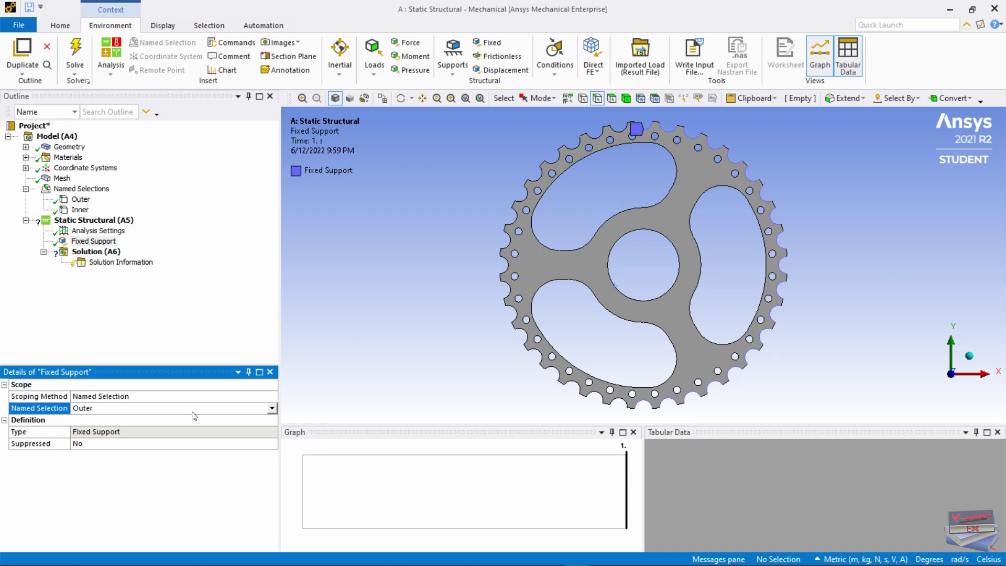
- Add a moment load to the static structural analysis, scoped to the Inner named selection
{"action": "right_click", "coordinate": [93, 223]}
{"action": "mouse_move", "coordinate": [165, 234]}
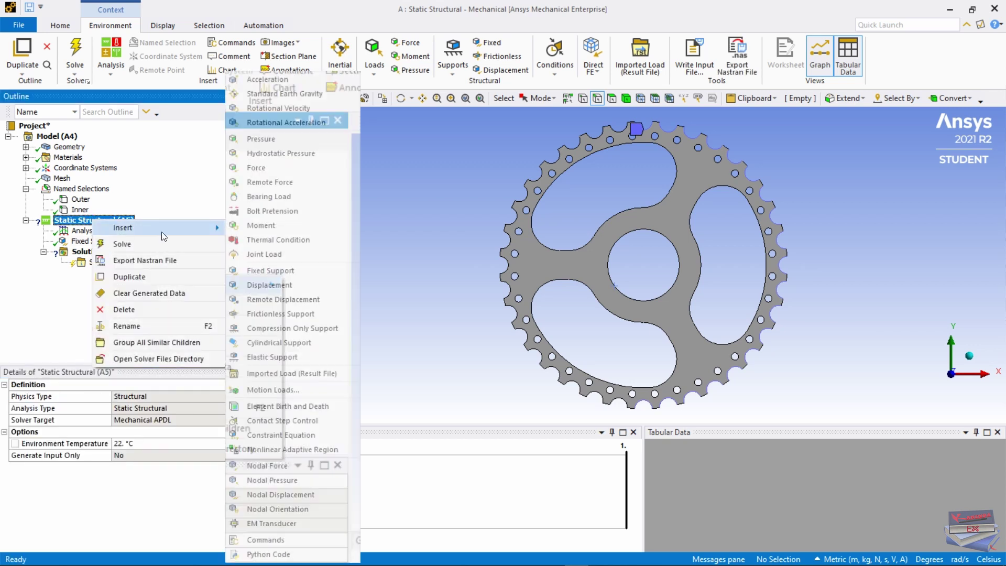
{"action": "left_click", "coordinate": [262, 226]}
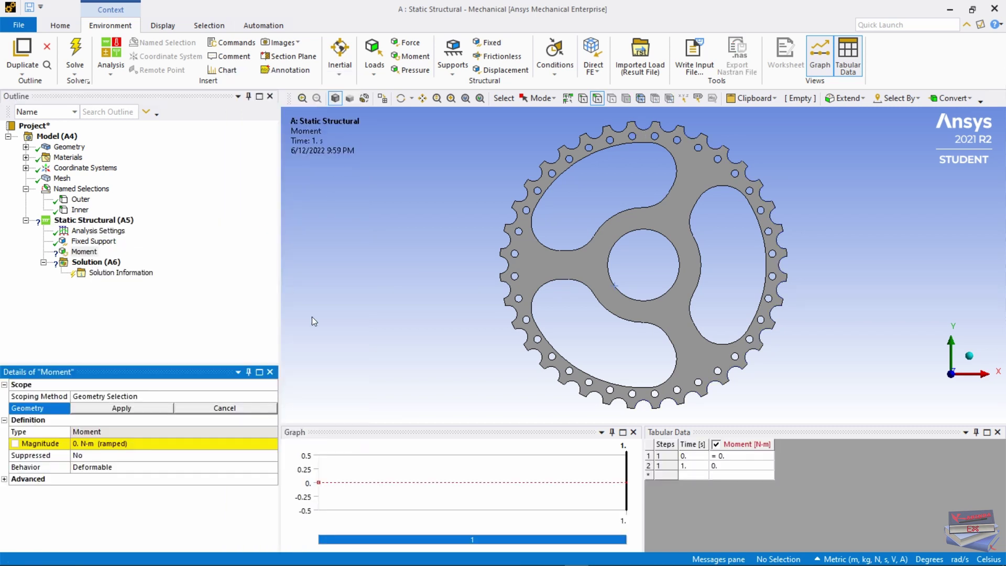
{"action": "left_click", "coordinate": [226, 396]}
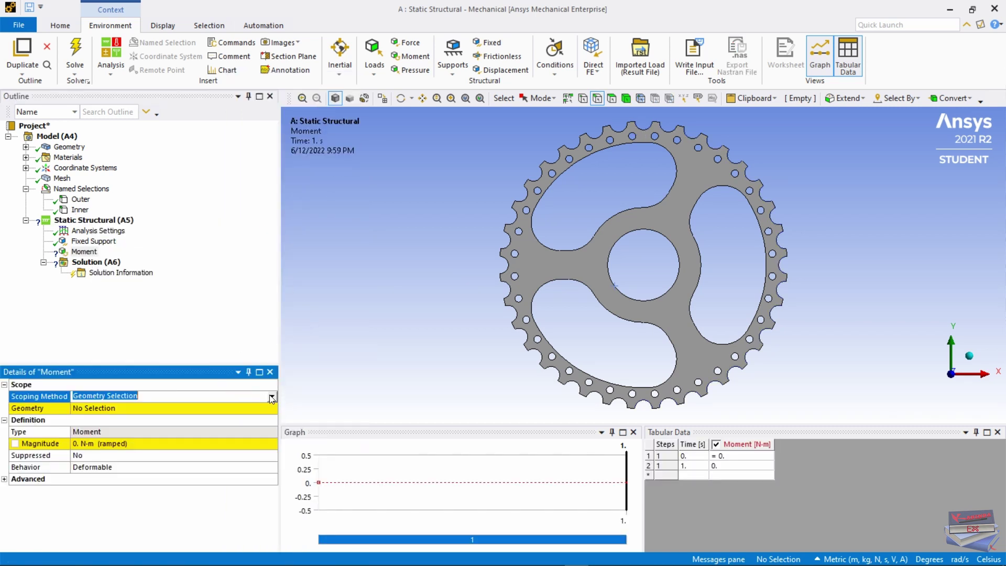
{"action": "left_click", "coordinate": [272, 396]}
{"action": "left_click", "coordinate": [167, 415]}
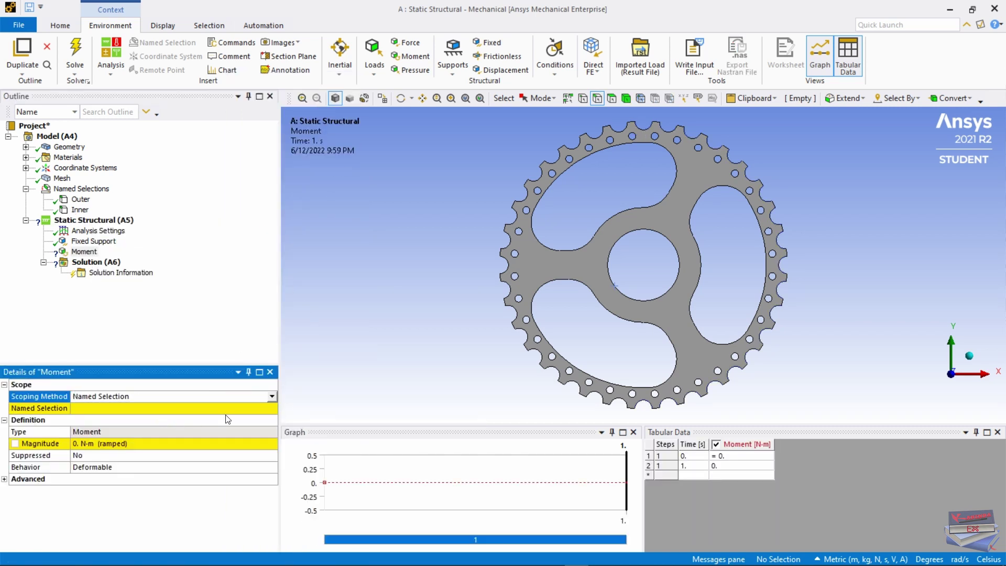
{"action": "left_click", "coordinate": [272, 408]}
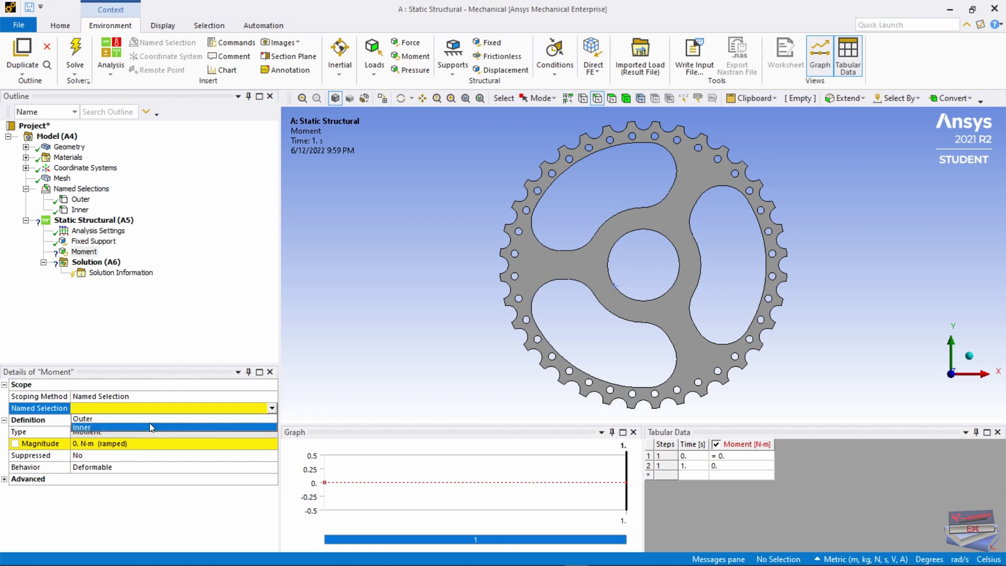
{"action": "left_click", "coordinate": [130, 427]}
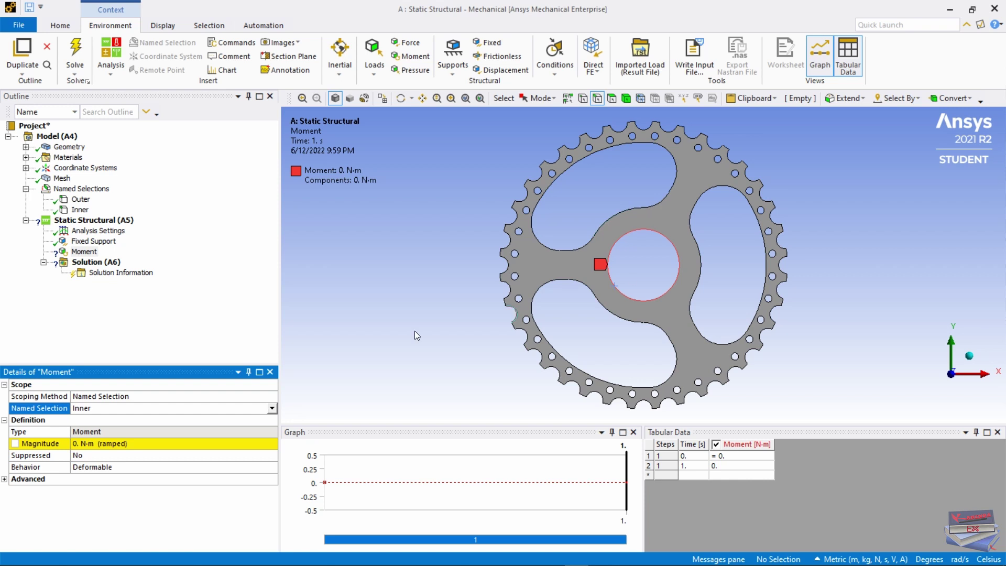
- Set the moment's magnitude to 39 N-m
{"action": "left_click", "coordinate": [93, 446]}
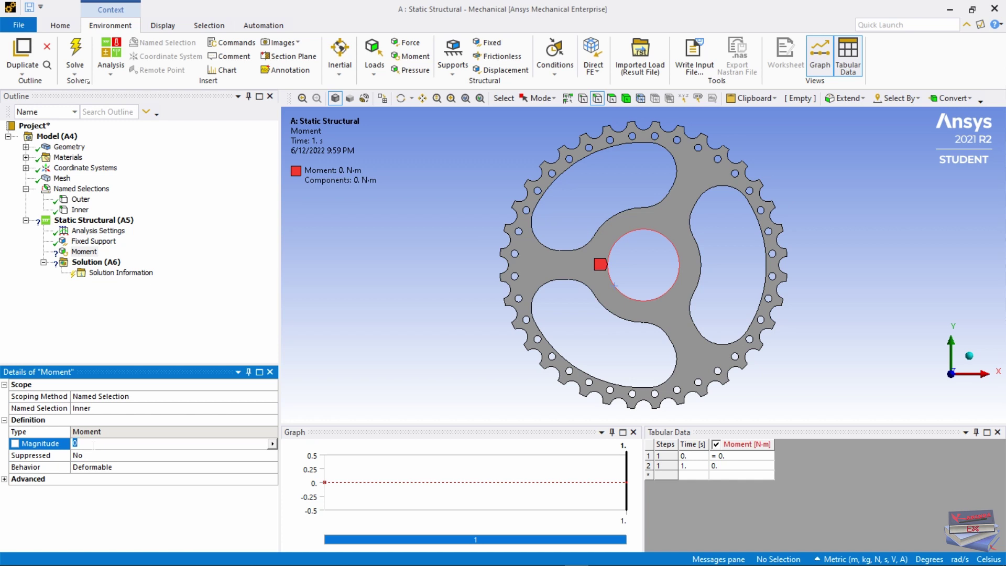
{"action": "type", "text": "39"}
{"action": "key", "text": "Return"}
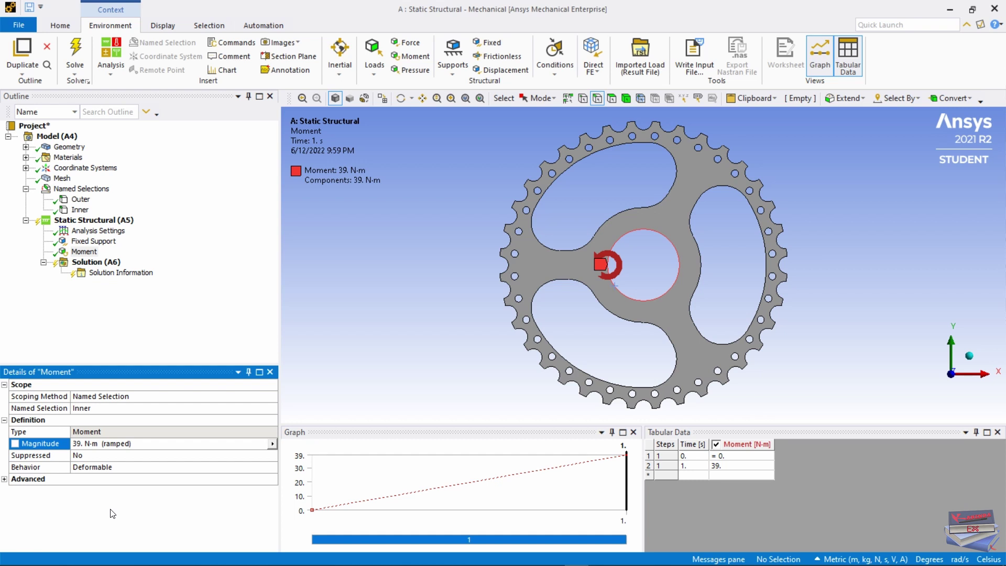
- Add an Equivalent (von-Mises) stress result for all bodies to the solution and solve the analysis
{"action": "left_click", "coordinate": [96, 264]}
{"action": "right_click", "coordinate": [96, 264]}
{"action": "mouse_move", "coordinate": [130, 269]}
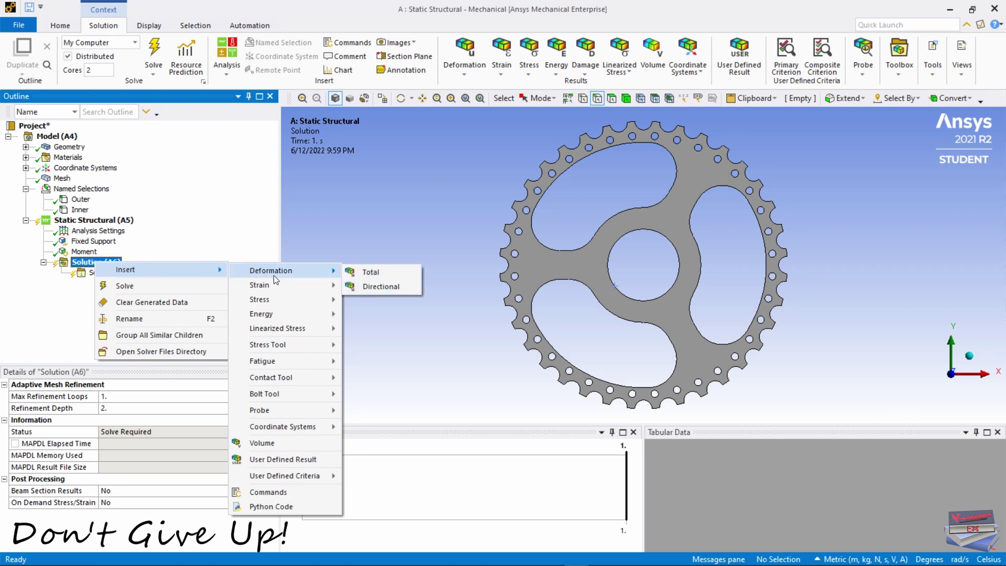
{"action": "mouse_move", "coordinate": [280, 298]}
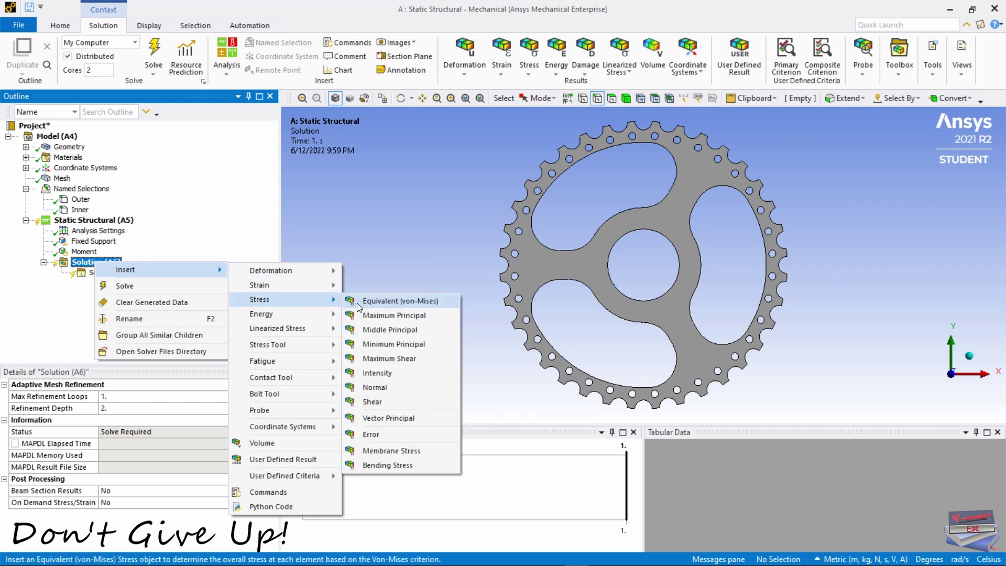
{"action": "left_click", "coordinate": [395, 302]}
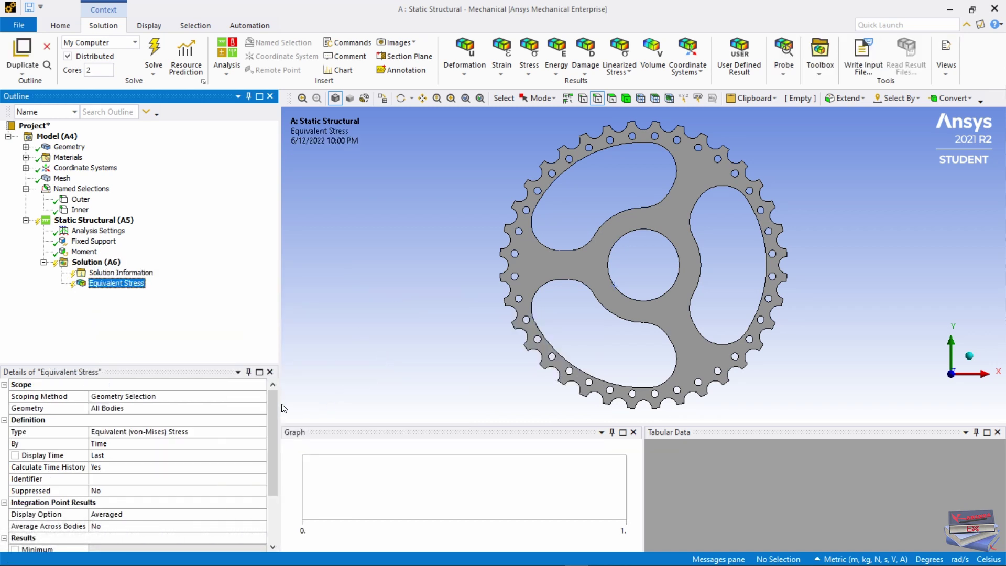
{"action": "mouse_move", "coordinate": [272, 402]}
{"action": "left_mouse_down"}
{"action": "mouse_move", "coordinate": [273, 457]}
{"action": "mouse_move", "coordinate": [273, 394]}
{"action": "left_mouse_up"}
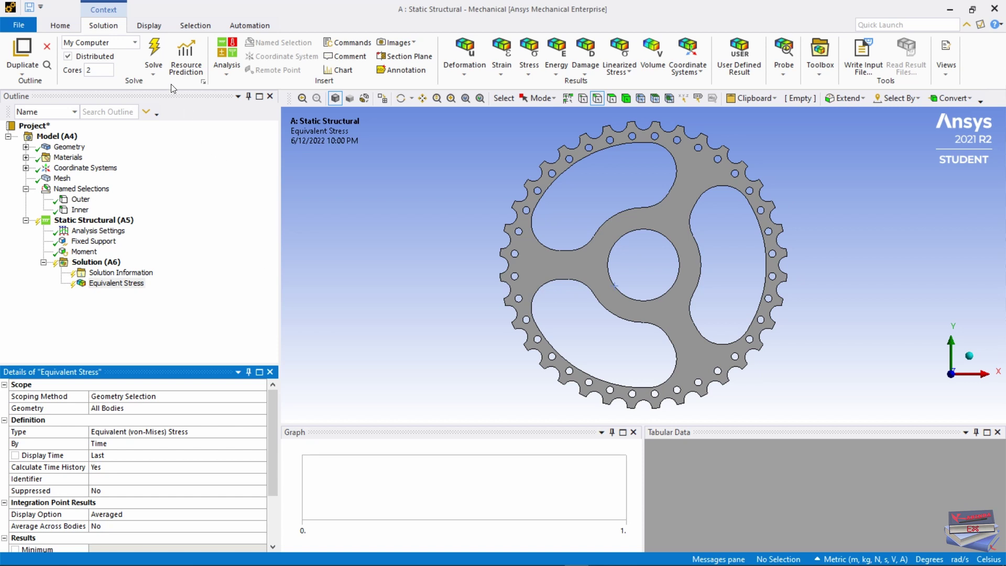
{"action": "left_click", "coordinate": [154, 49]}
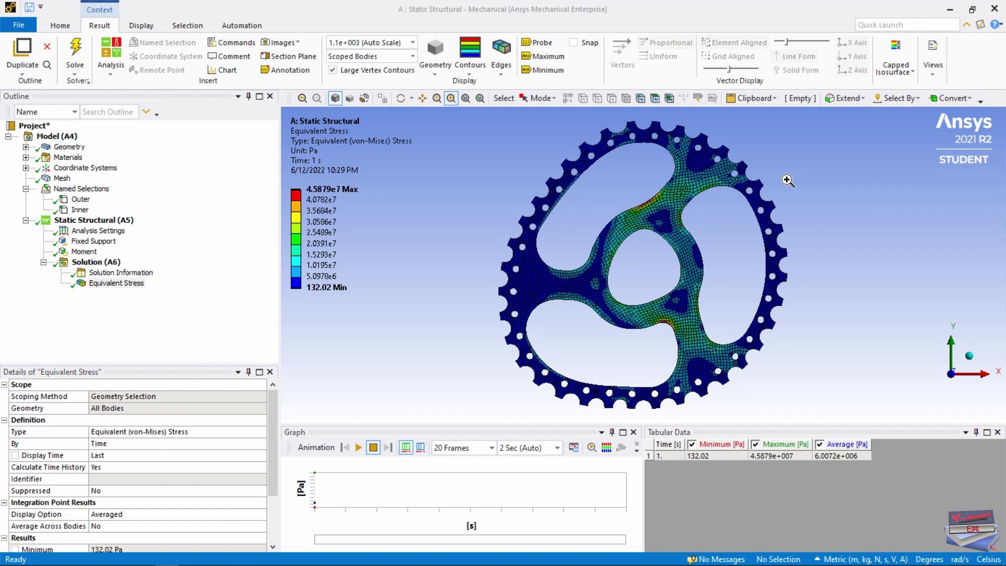
- Show the stress result at 1.0 (True Scale) deformation with No WireFrame edges
{"action": "left_click", "coordinate": [413, 44]}
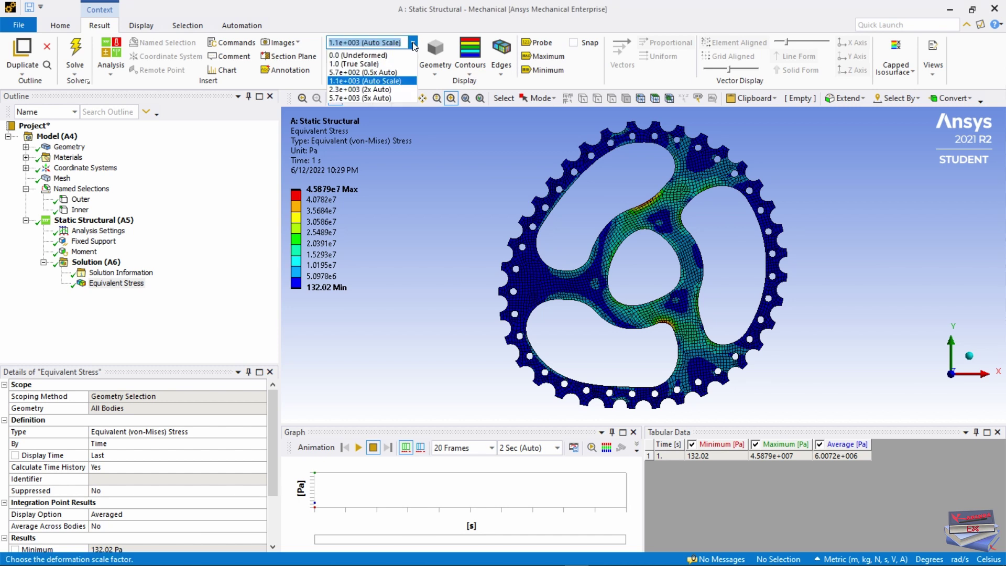
{"action": "left_click", "coordinate": [374, 64]}
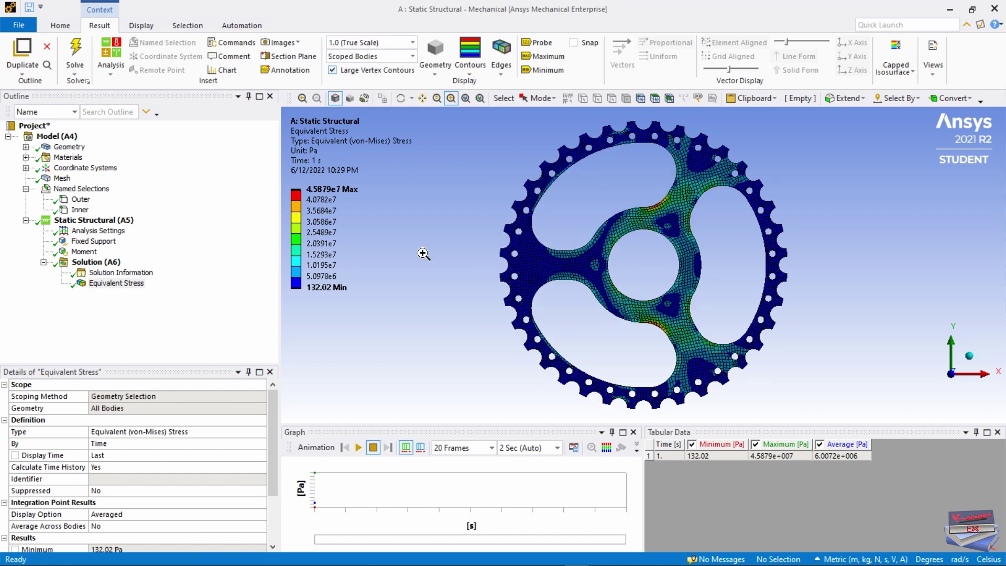
{"action": "left_click", "coordinate": [501, 79]}
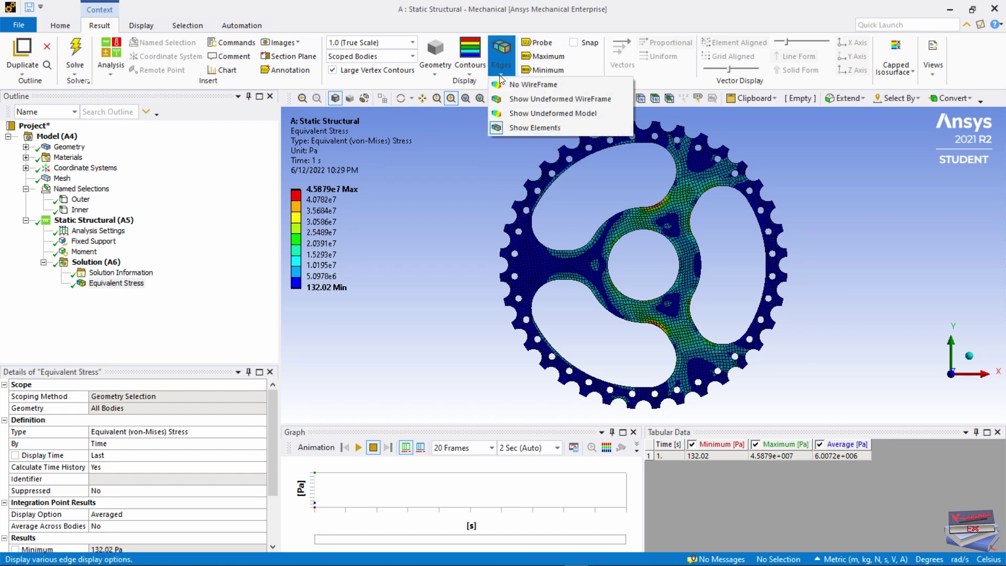
{"action": "left_click", "coordinate": [529, 86]}
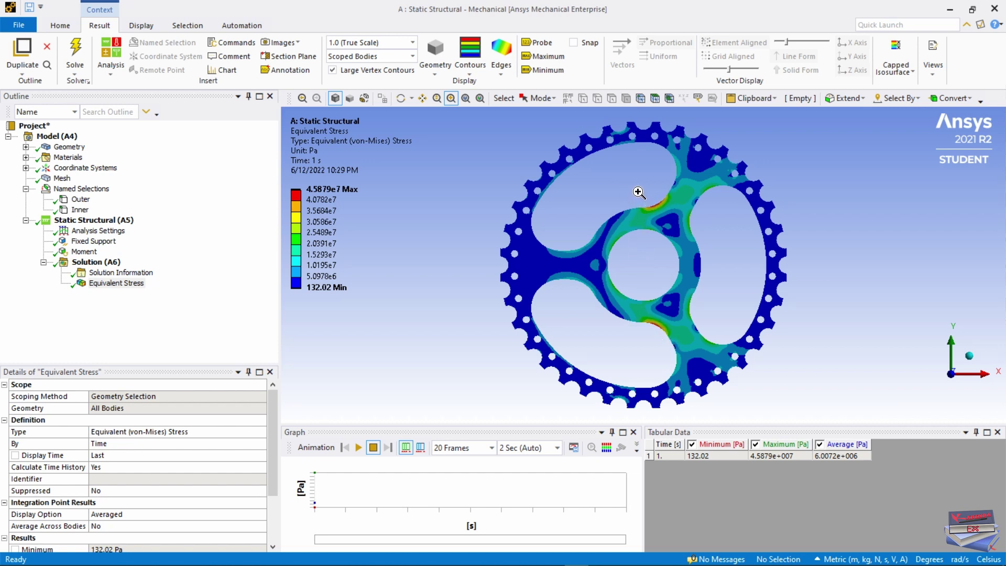
- Examine the stress concentrations at the cutout curves beside the hub up close and play the equivalent stress animation
{"action": "left_click_drag", "start_coordinate": [635, 190], "coordinate": [677, 220]}
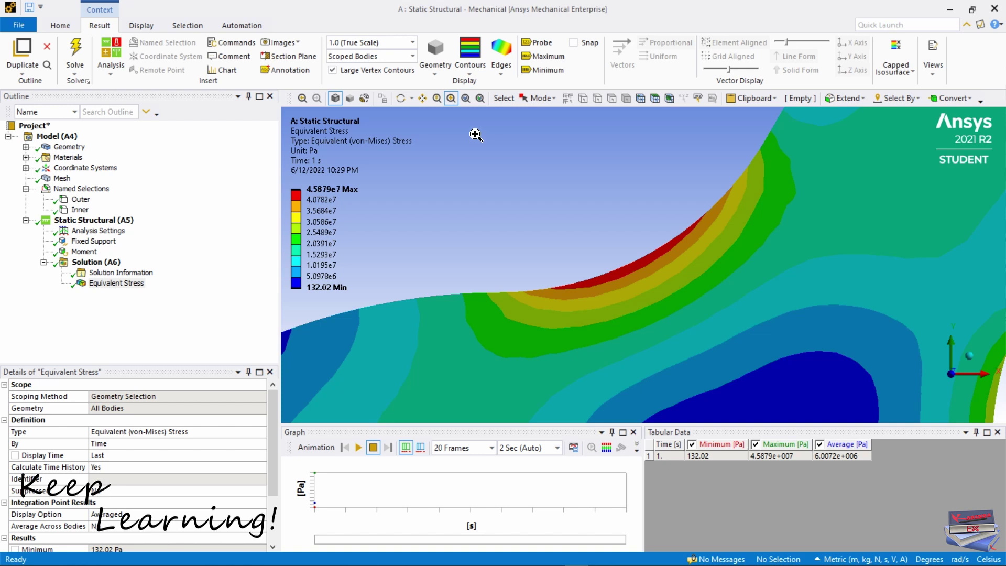
{"action": "left_click", "coordinate": [465, 99]}
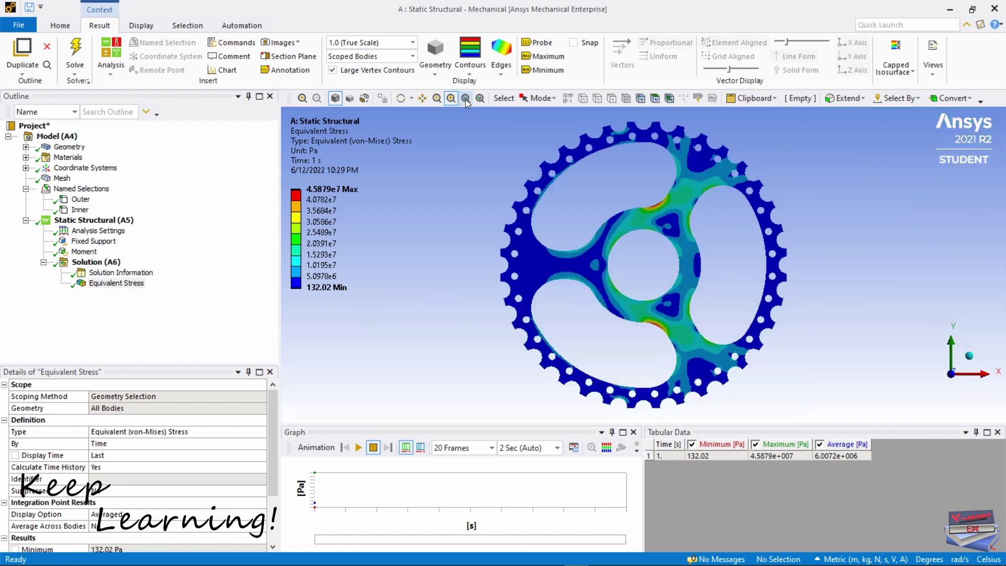
{"action": "left_click_drag", "start_coordinate": [638, 313], "coordinate": [677, 347]}
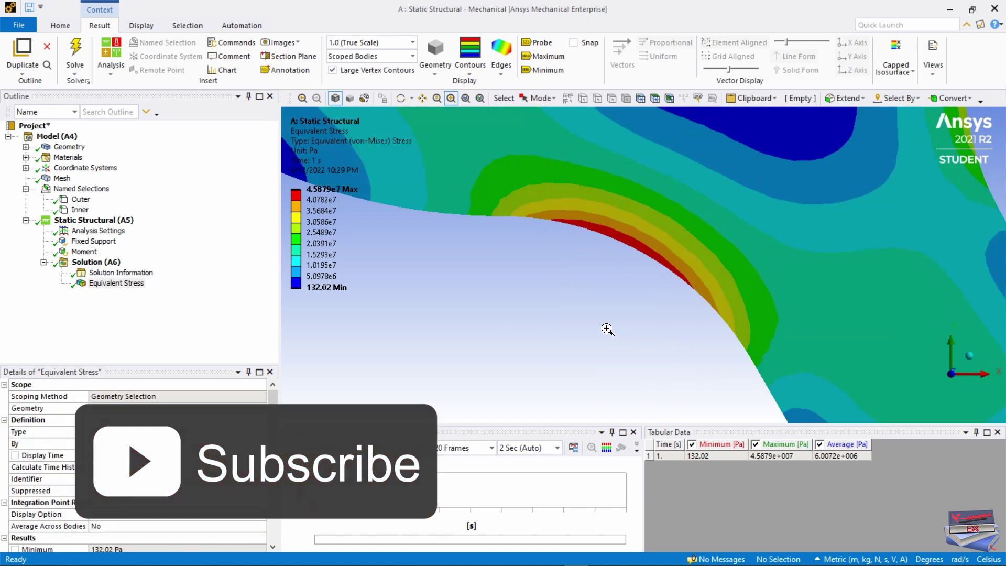
{"action": "left_click", "coordinate": [465, 99]}
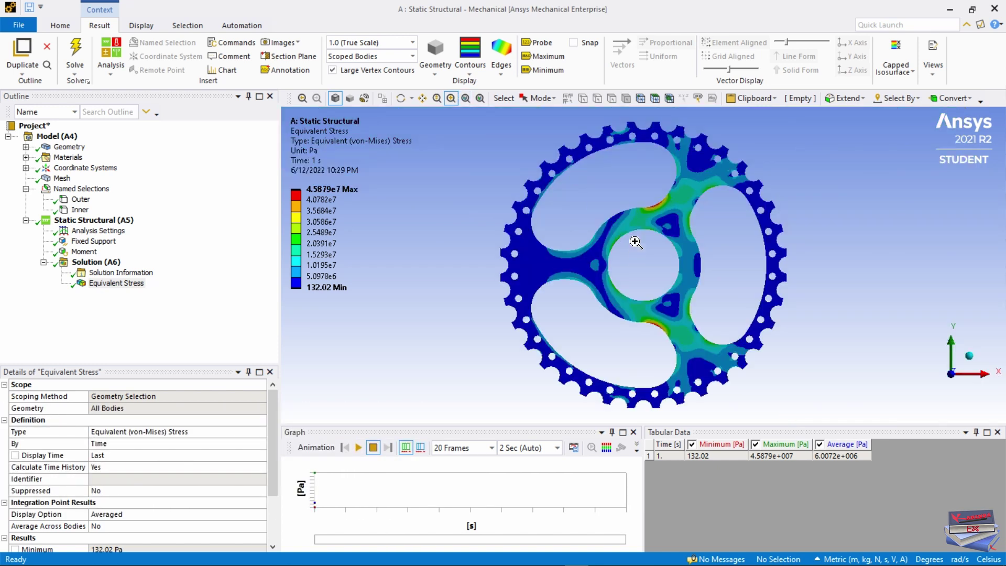
{"action": "left_click_drag", "start_coordinate": [600, 158], "coordinate": [723, 370]}
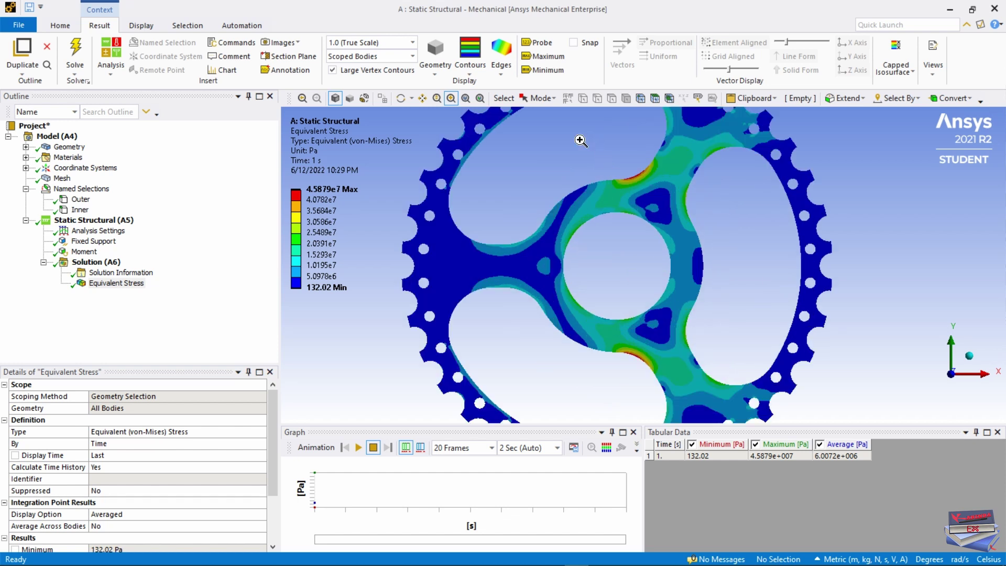
{"action": "left_click_drag", "start_coordinate": [559, 133], "coordinate": [718, 393]}
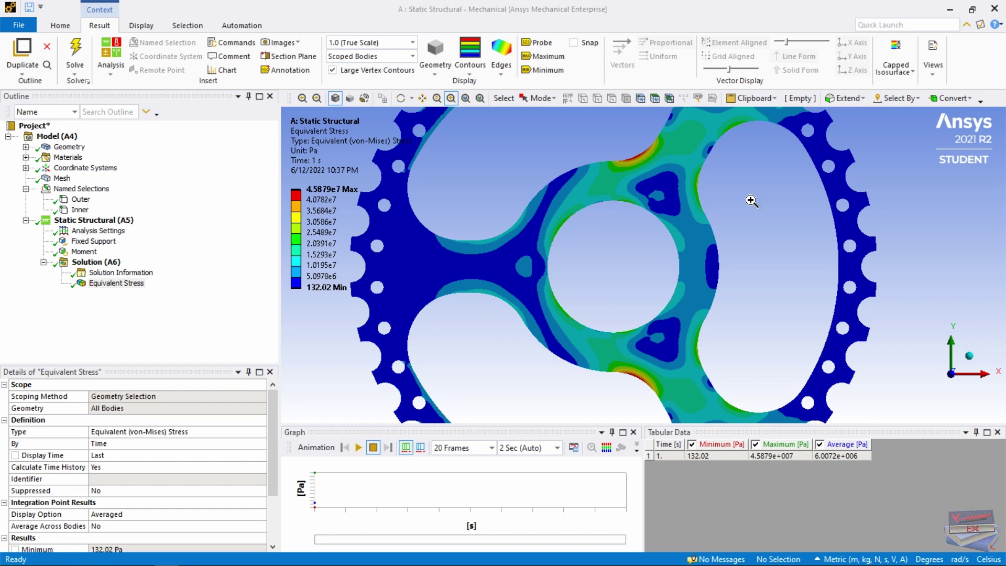
{"action": "left_click", "coordinate": [359, 447]}
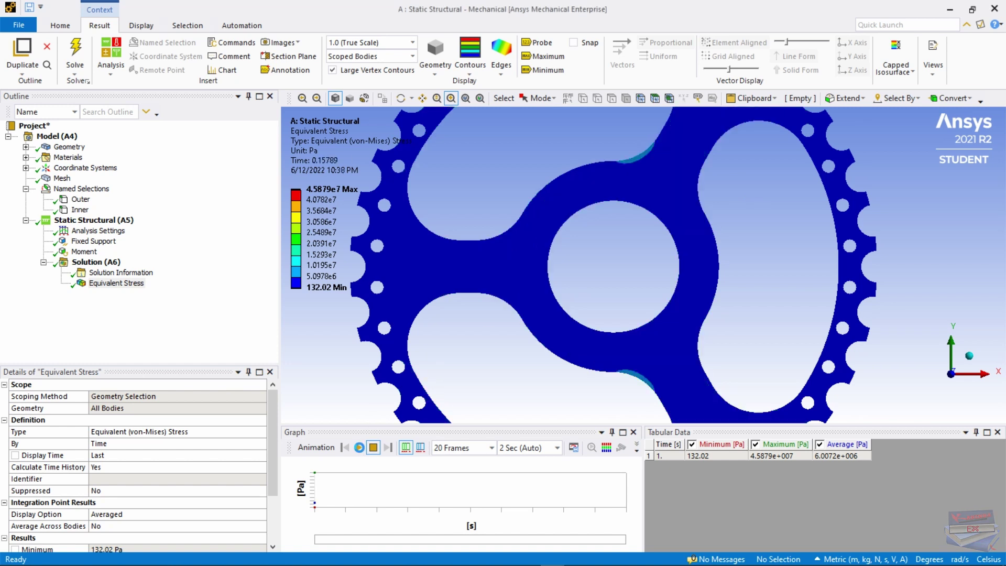